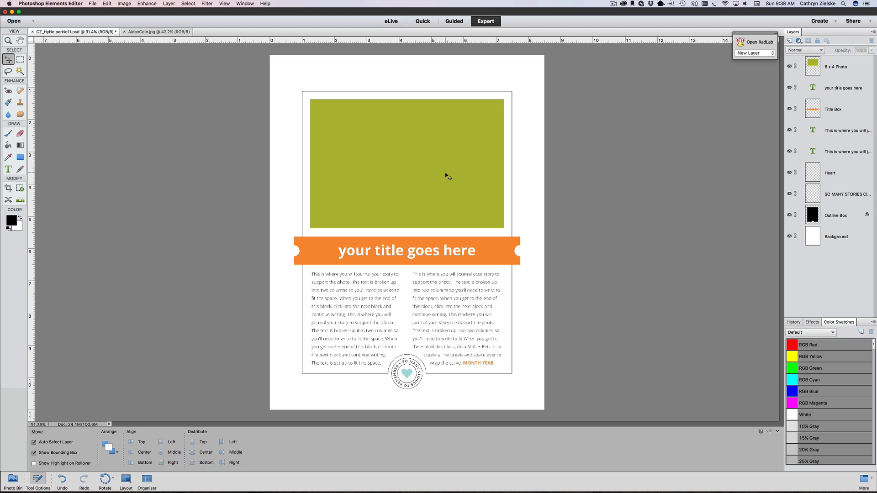
Step: Examine the template's green photo box, its two journaling text blocks and the title text
left_click(448, 177)
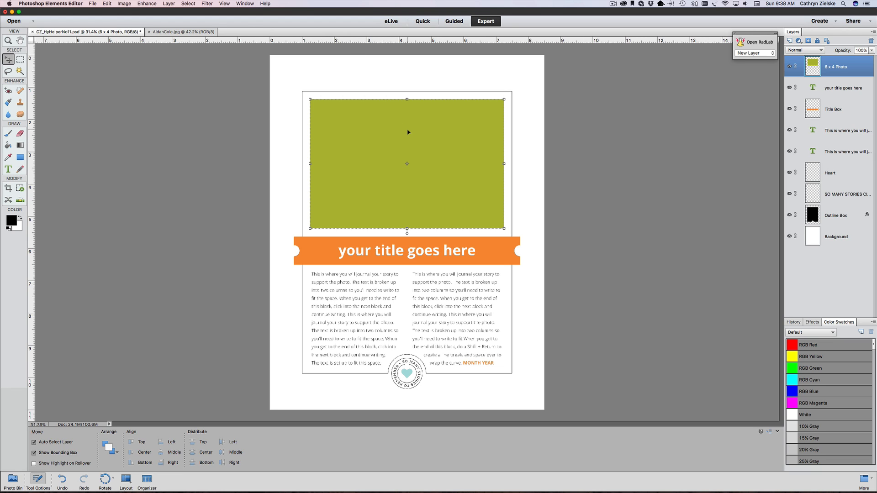
left_click(357, 287)
left_click(468, 297)
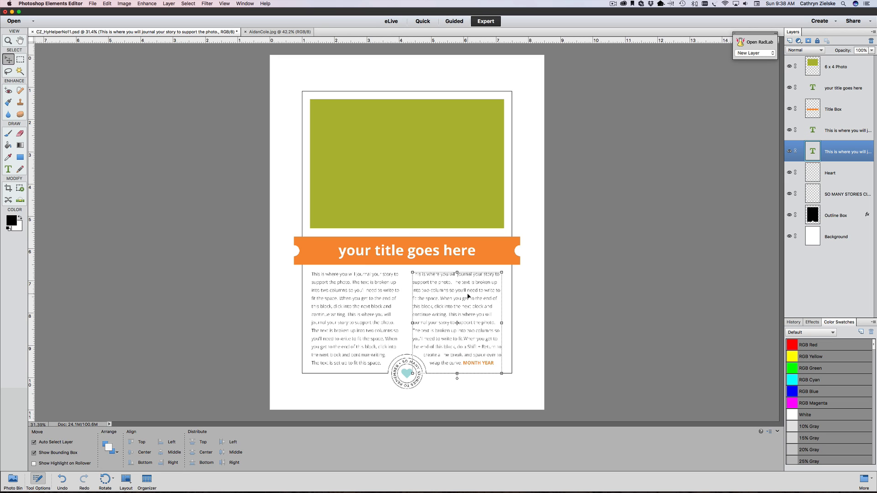
left_click(444, 255)
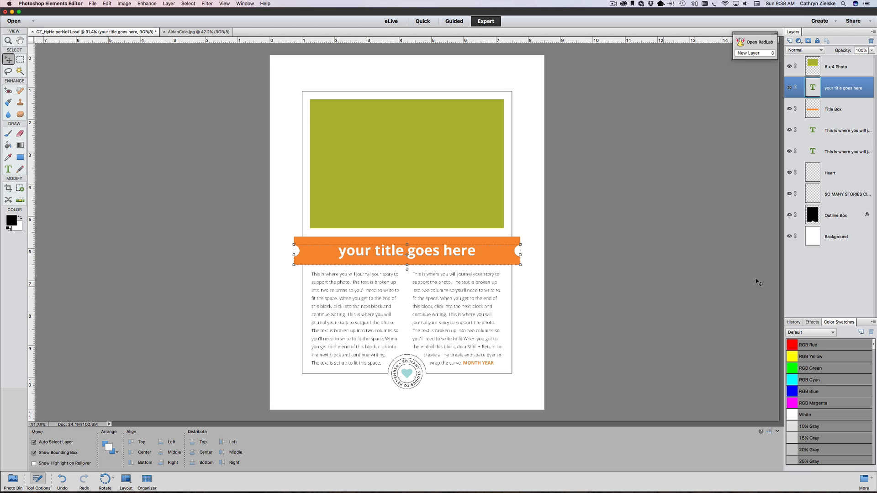
left_click(549, 251)
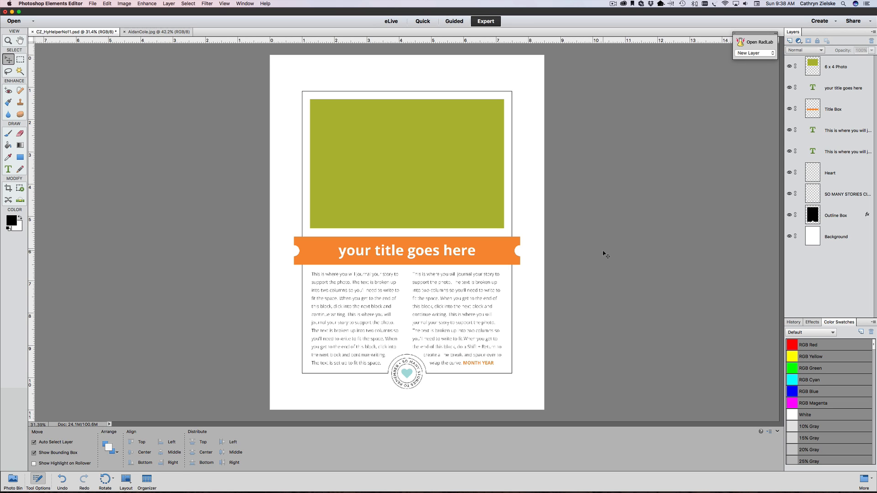
Step: Make the 6 x 4 Photo layer active in the template, then switch to the photo document and clear its selection
left_click(425, 165)
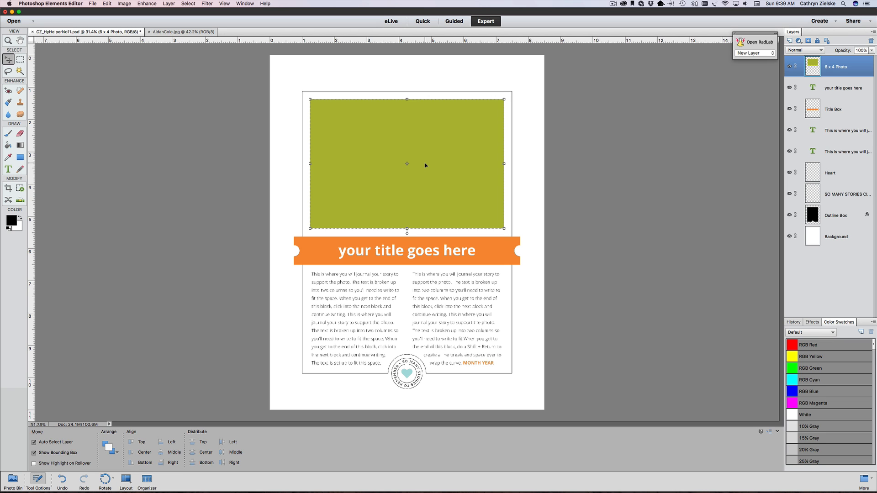
left_click(167, 32)
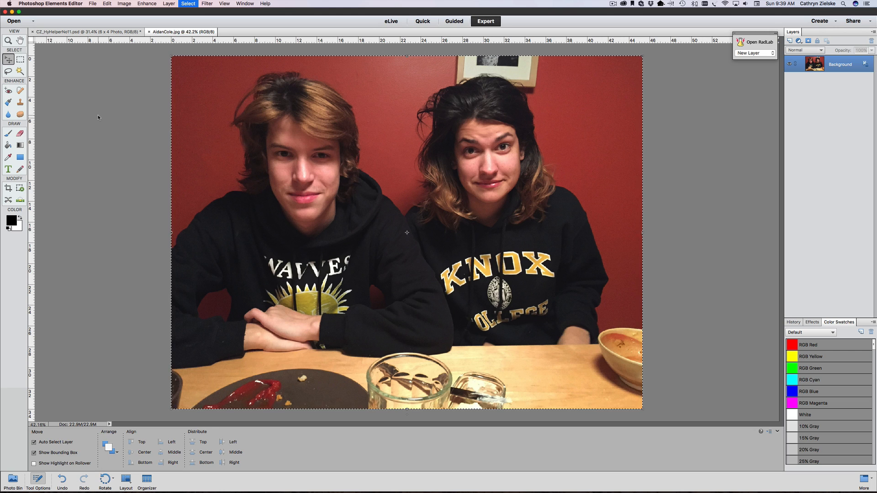
key("super+d")
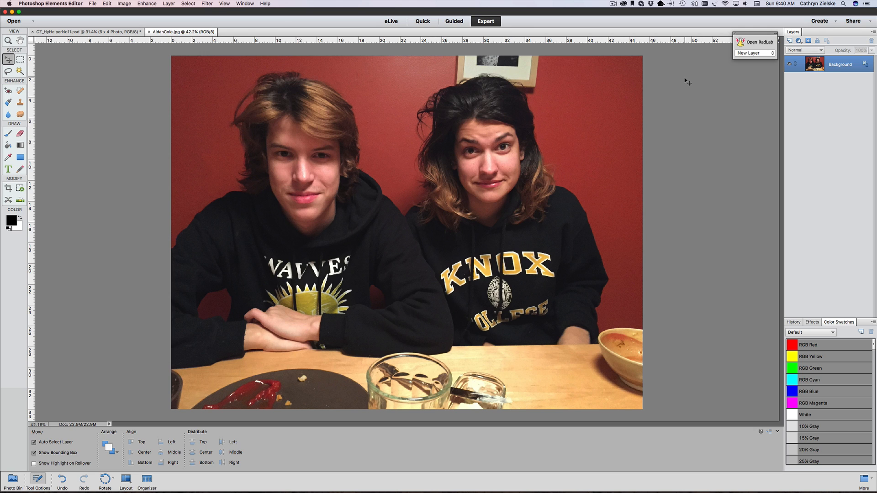
Step: Duplicate the photo's Background layer into CZ_HyHelperNo11.psd and close the original photo document
right_click(858, 67)
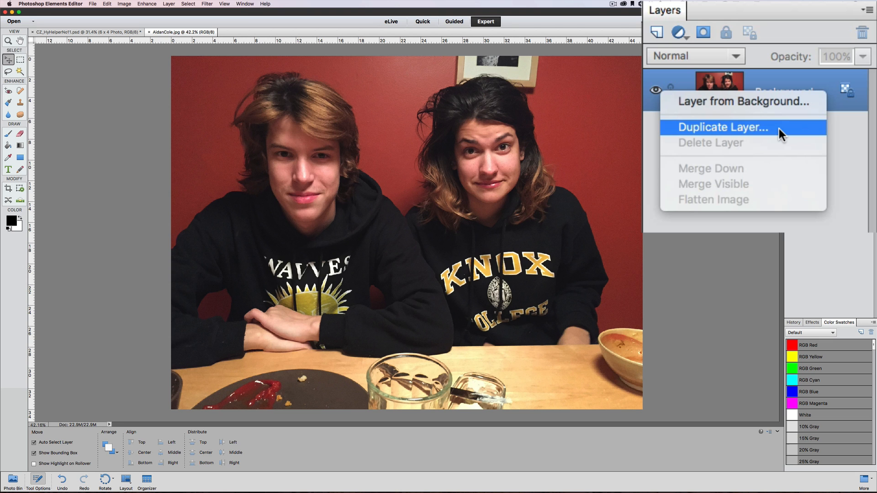
left_click(780, 128)
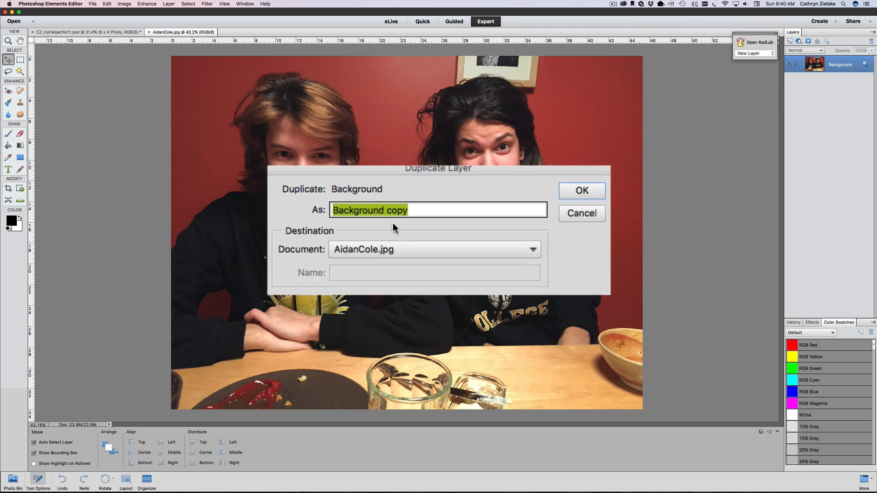
left_click(393, 252)
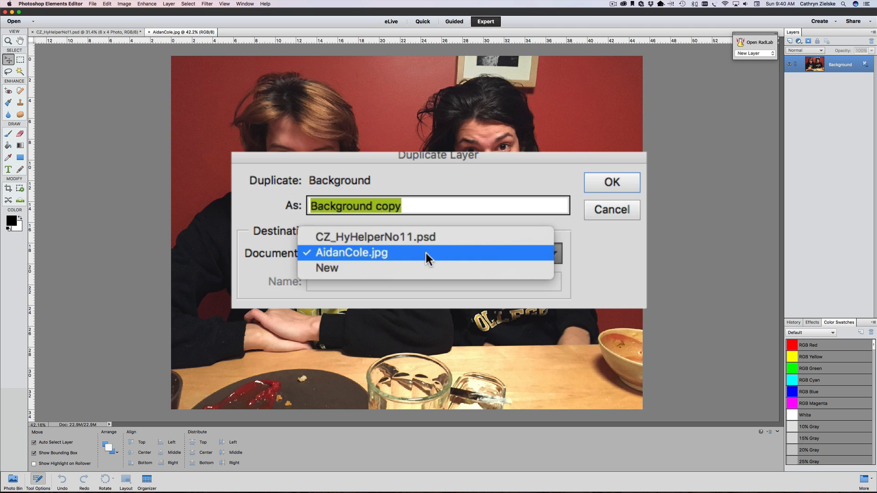
left_click(482, 238)
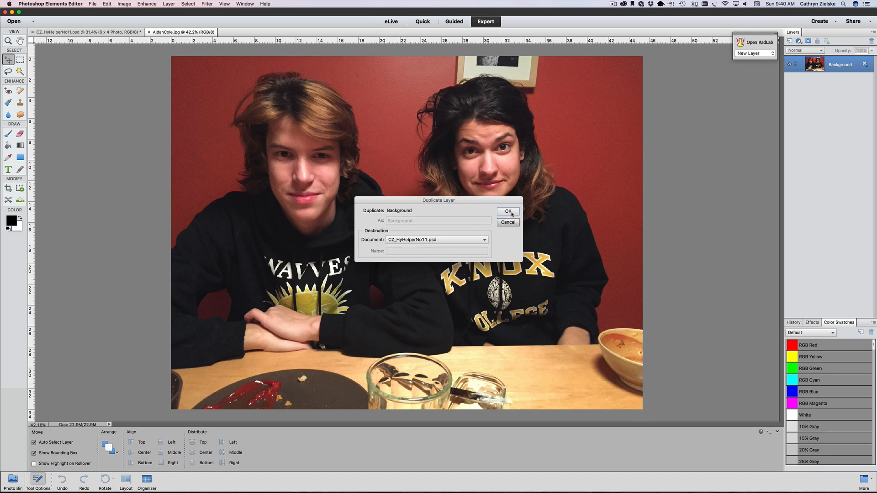
left_click(509, 212)
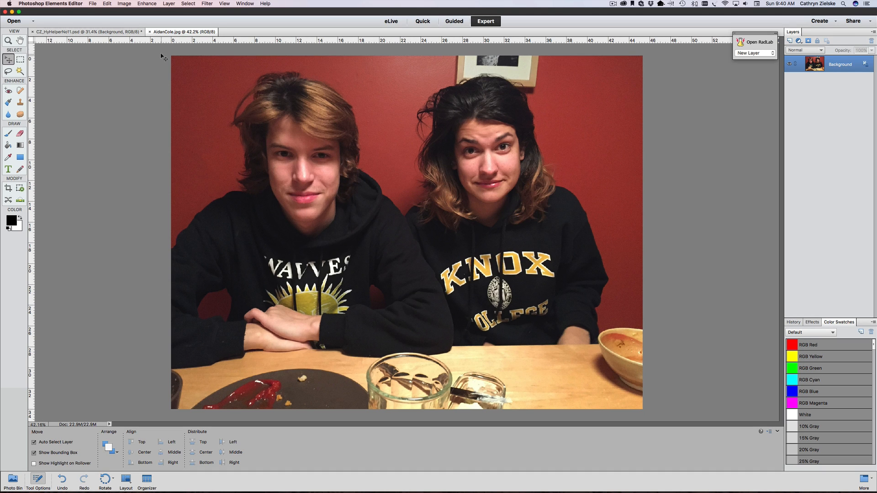
left_click(150, 32)
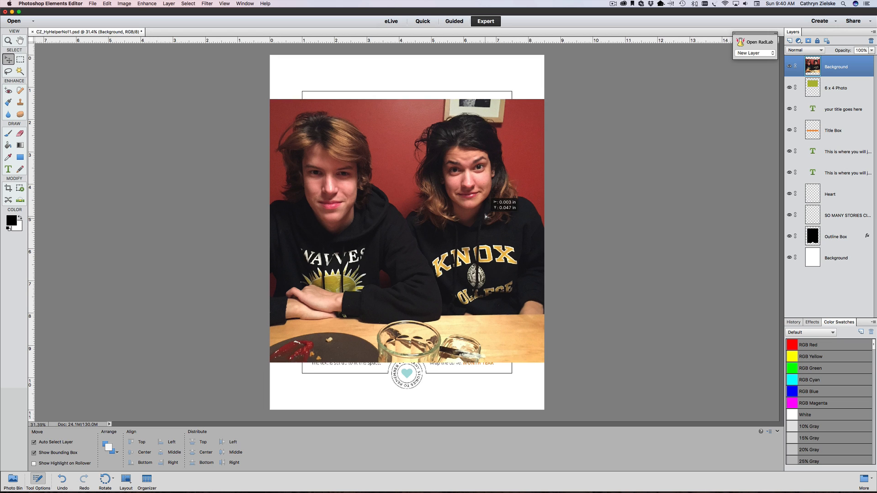
Step: Move the photo up over the green box and clip it to the 6 x 4 Photo layer
left_click_drag(484, 223, 484, 204)
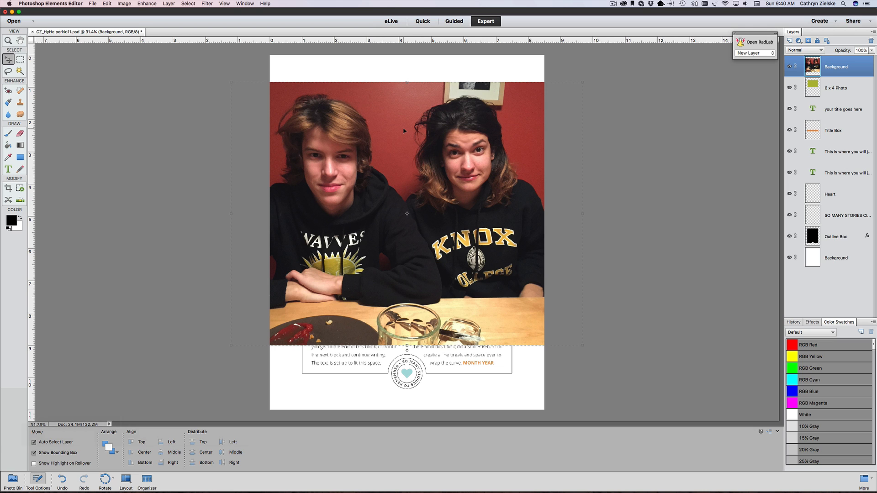
key("super+g")
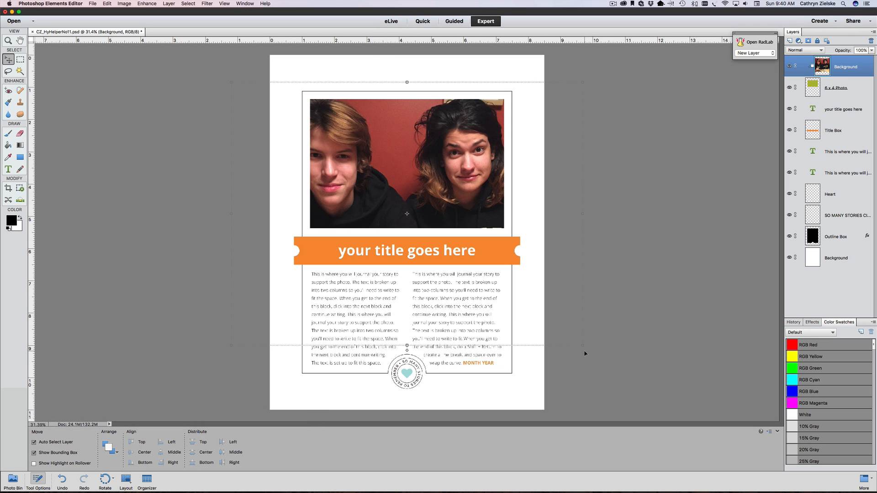
Step: Scale the clipped photo down proportionally to about 7 inches wide and center both people in the photo box
left_click_drag(582, 347, 530, 275)
left_click_drag(482, 201, 484, 163)
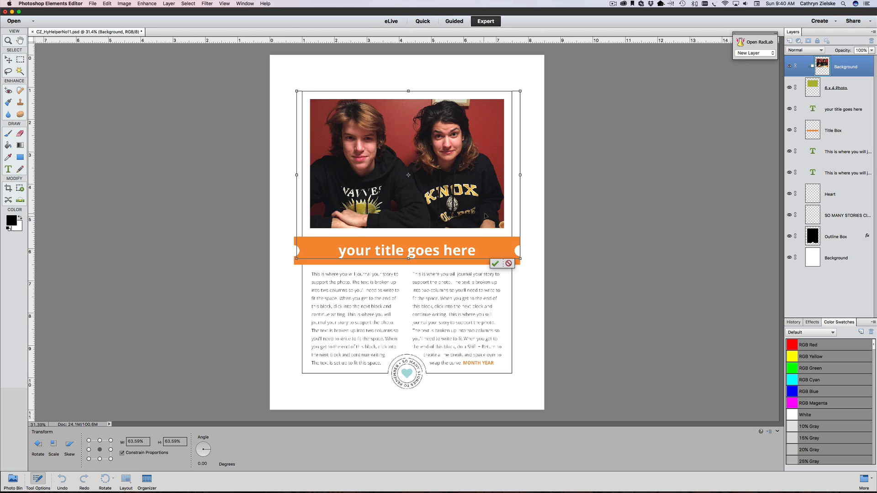
left_click_drag(485, 216, 489, 216)
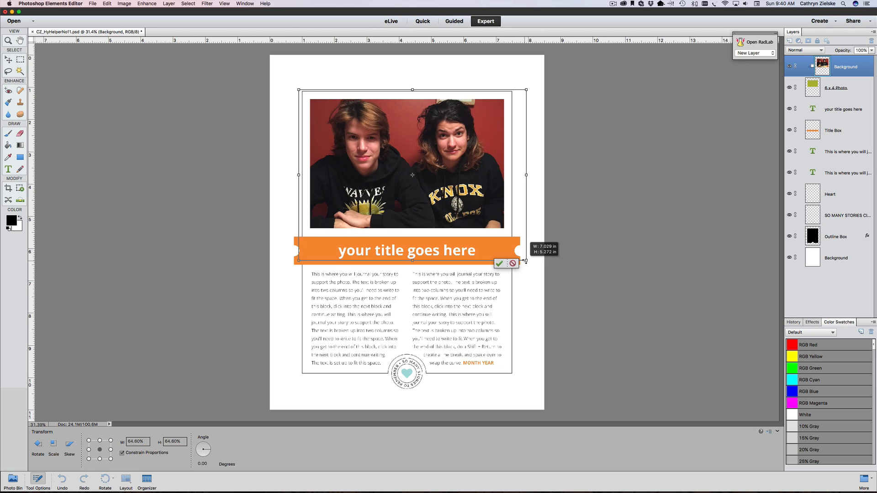
key("Return")
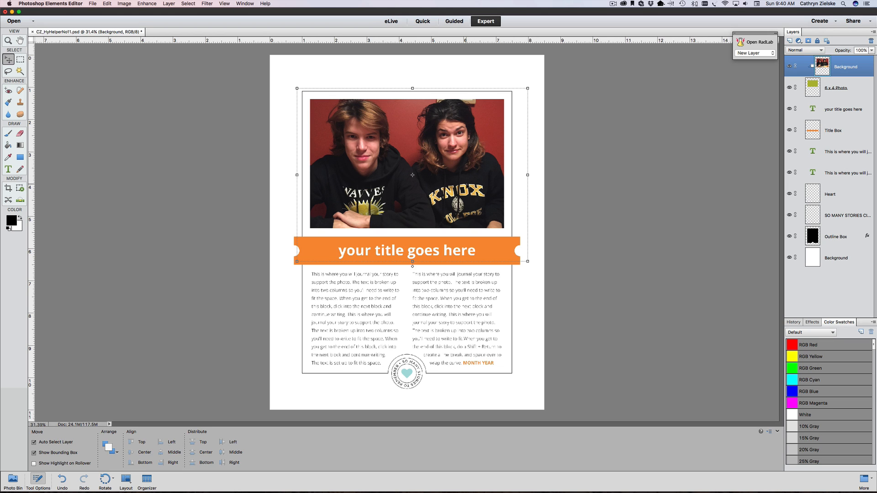
Step: Nudge the photo slightly left and up within its frame so more of the table edge shows
key("Left")
key("Left")
key("Left")
key("Left")
key("Left")
key("Left")
key("Left")
key("Left")
key("Left")
key("Left")
key("Left")
key("Left")
key("Left")
key("Left")
key("Left")
key("Left")
key("Up")
key("Up")
key("Up")
key("Up")
key("Up")
key("Up")
key("Up")
key("Up")
key("Up")
key("Up")
key("Up")
key("Up")
key("Up")
key("Up")
key("Up")
key("Up")
key("Up")
key("Up")
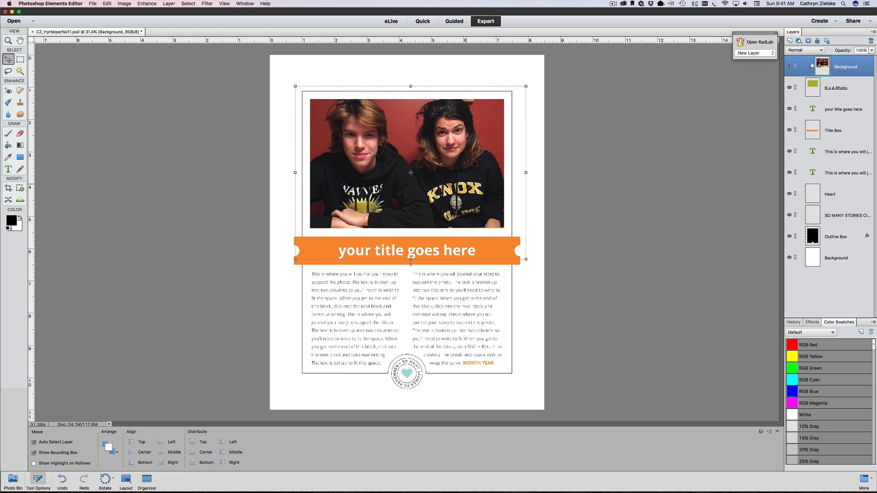
key("Up")
key("Up")
key("Up")
key("Up")
key("Up")
key("Up")
key("Up")
key("Up")
key("Up")
key("Up")
key("Up")
key("Up")
key("Up")
key("Up")
key("Up")
key("Up")
key("Up")
key("Up")
key("Up")
key("Up")
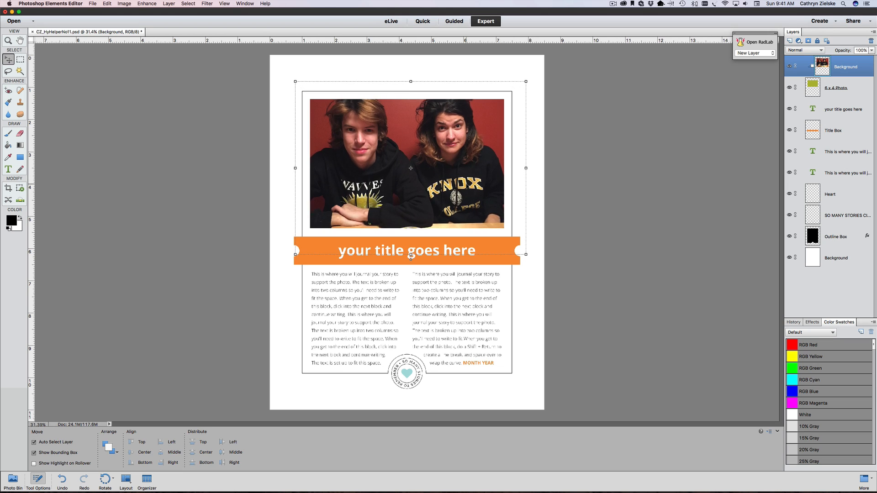
key("Up")
key("Up")
key("Up")
key("Up")
key("Up")
key("Up")
key("Up")
key("Up")
key("Up")
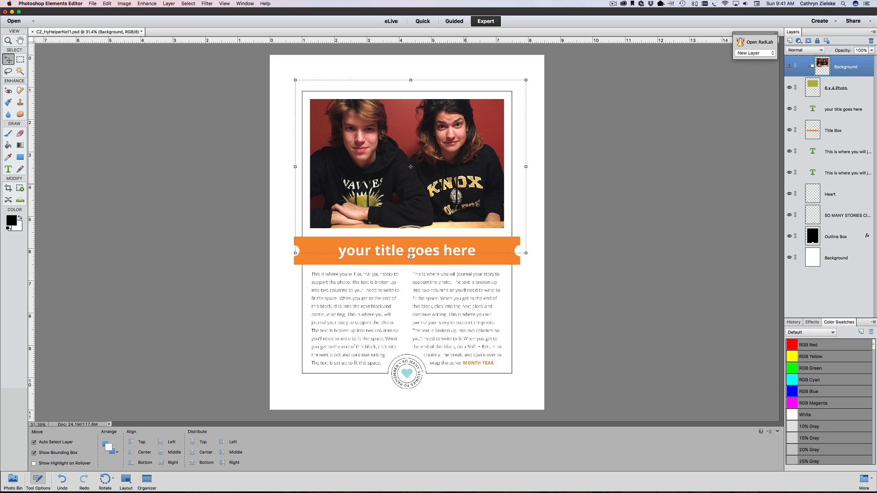
Step: Fine-tune the photo's position in the frame, shifting it slightly down and to the right, and deselect it
left_click_drag(471, 177, 472, 180)
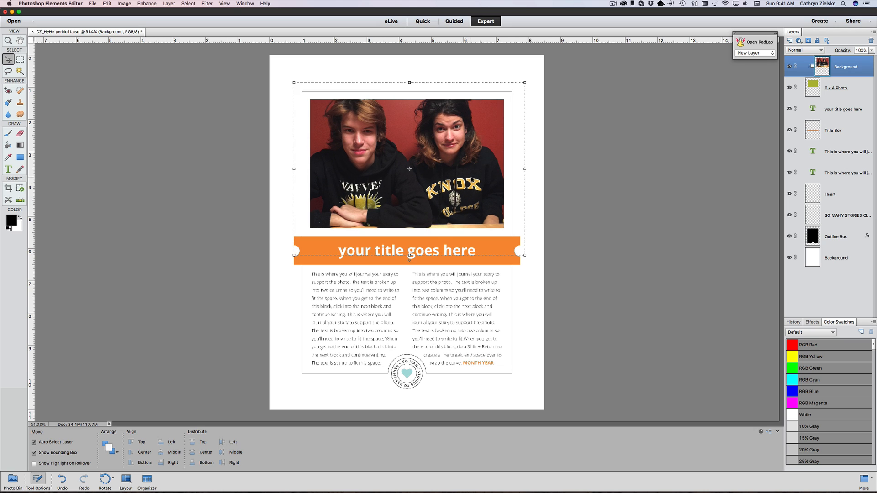
key("Right")
key("Right")
key("Right")
key("Right")
key("Right")
key("Right")
key("Right")
key("Right")
key("Right")
key("Right")
key("Right")
key("Right")
key("Right")
key("Right")
key("Right")
key("Right")
key("Right")
key("Right")
key("Right")
key("Right")
key("Right")
key("Right")
key("Right")
key("Right")
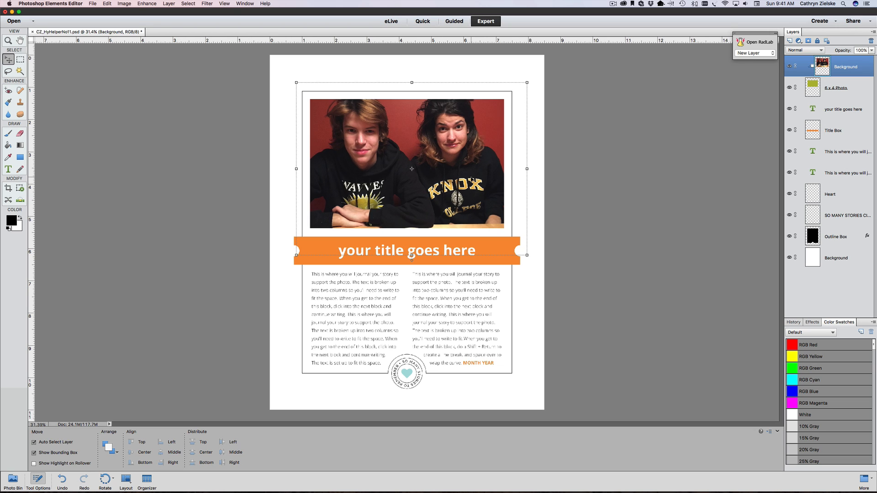
key("Up")
key("Up")
key("Up")
key("Up")
key("Up")
key("Up")
key("Up")
key("Up")
key("Up")
key("Up")
key("Up")
key("Up")
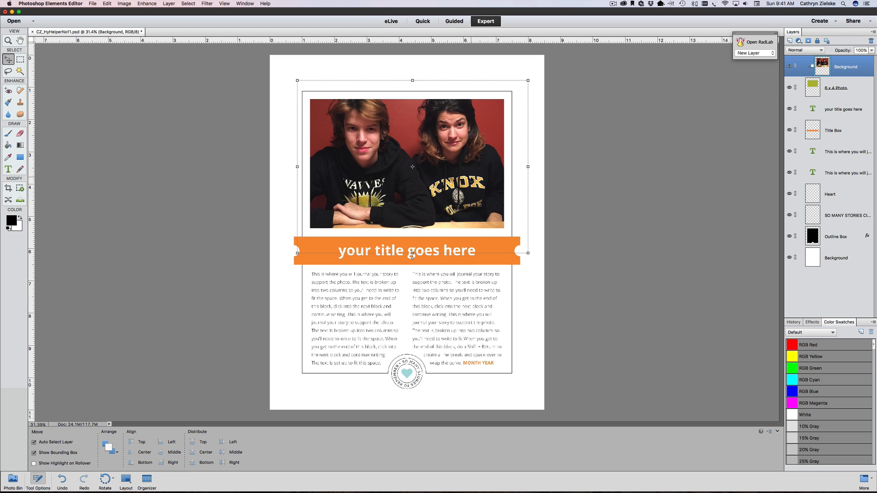
key("Down")
key("Down")
key("Down")
key("Down")
key("Down")
key("Down")
left_click(625, 194)
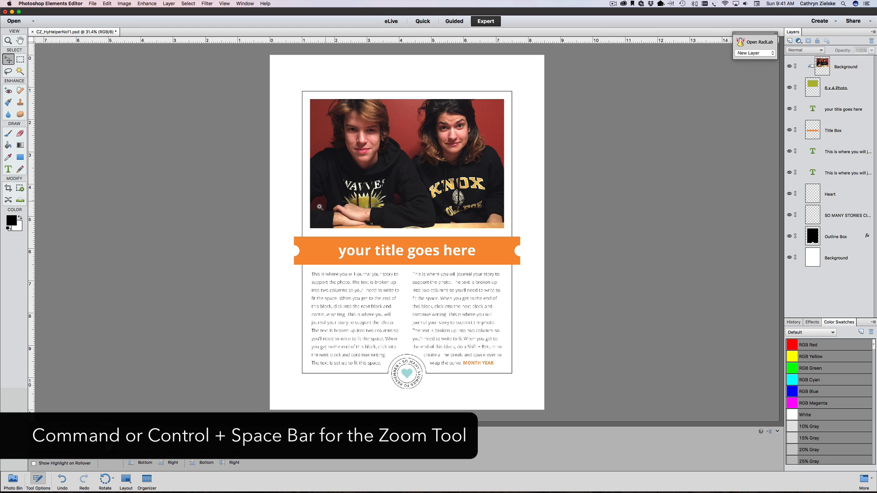
Step: Zoom in on the title banner and journaling columns and select the title text layer
key("ctrl+space")
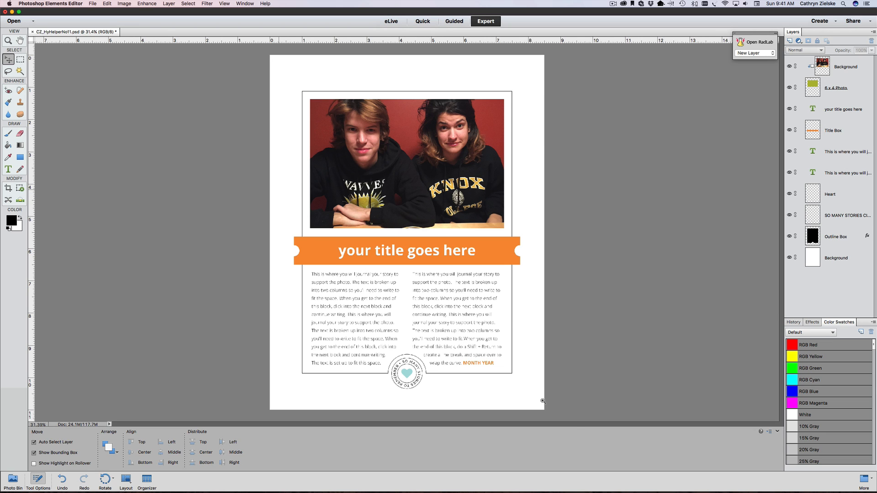
left_click_drag(543, 401, 545, 404)
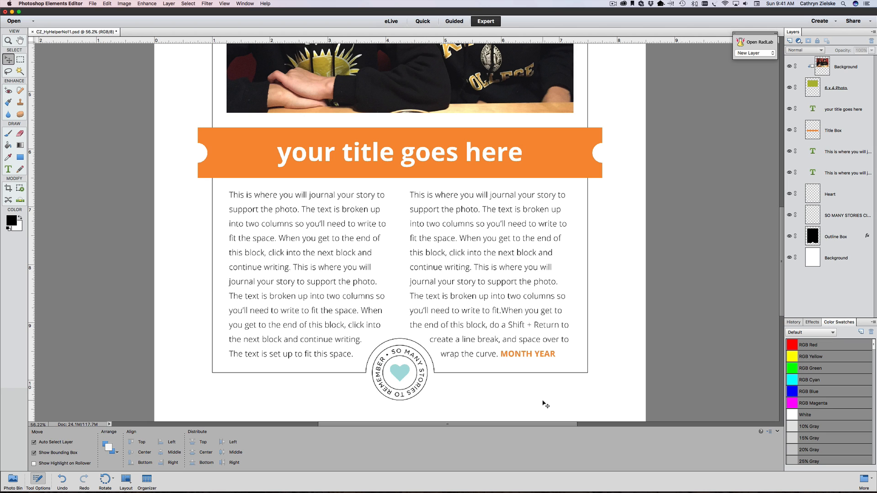
scroll(503, 384, "up", 10)
scroll(503, 384, "left", 9)
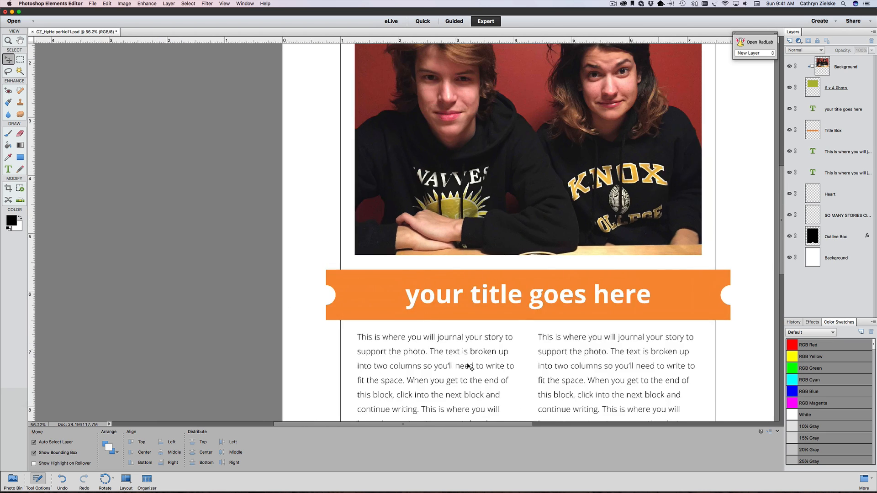
left_click_drag(377, 272, 348, 257)
scroll(349, 256, "down", 10)
scroll(349, 256, "right", 7)
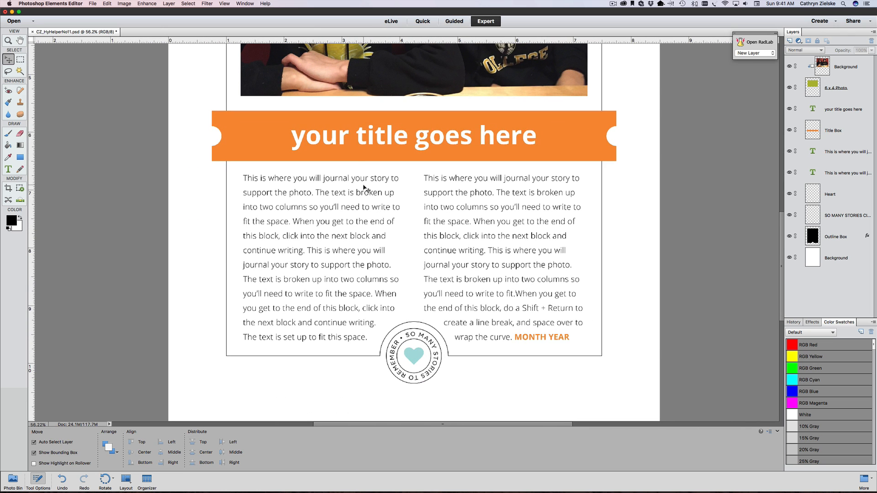
left_click(355, 142)
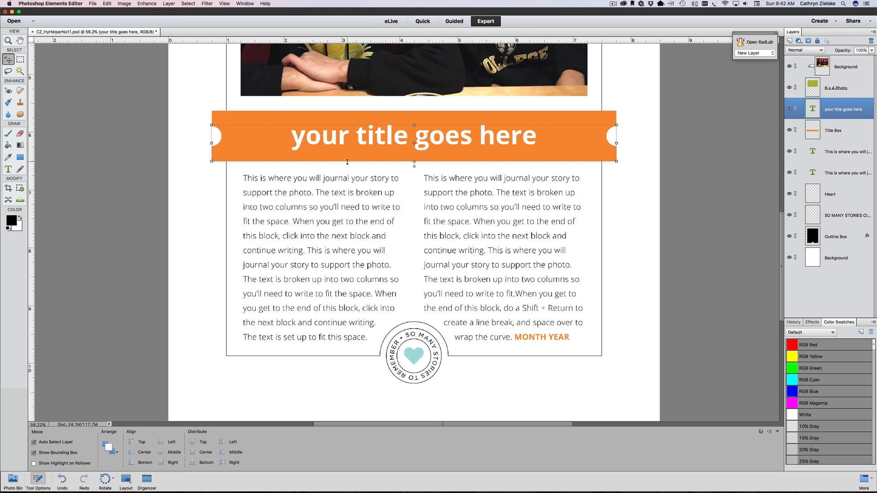
left_click(341, 205)
left_click(414, 141)
scroll(309, 245, "up", 5)
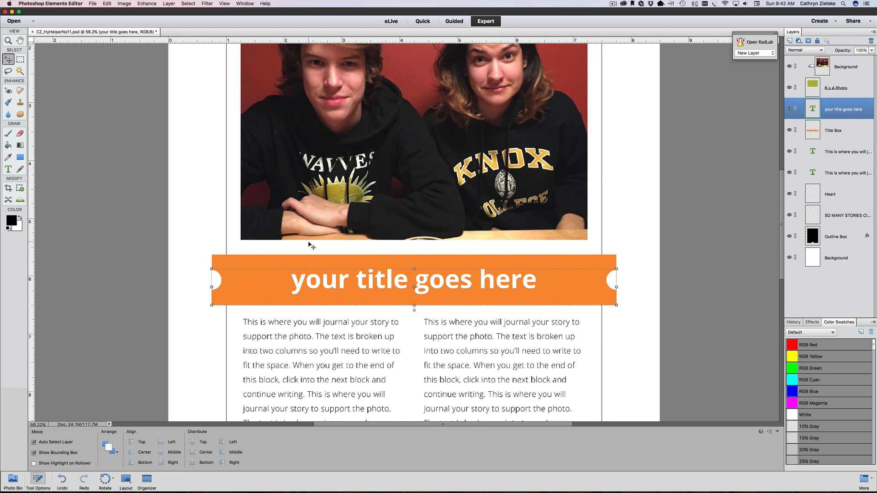
scroll(311, 245, "down", 2)
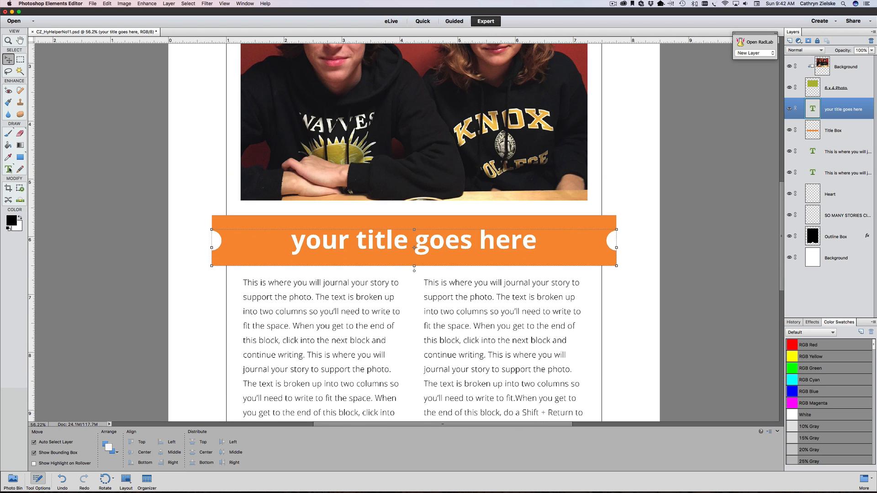
Step: Change the font of the title text in the orange banner to Avenir Black
left_click(7, 169)
left_click(382, 242)
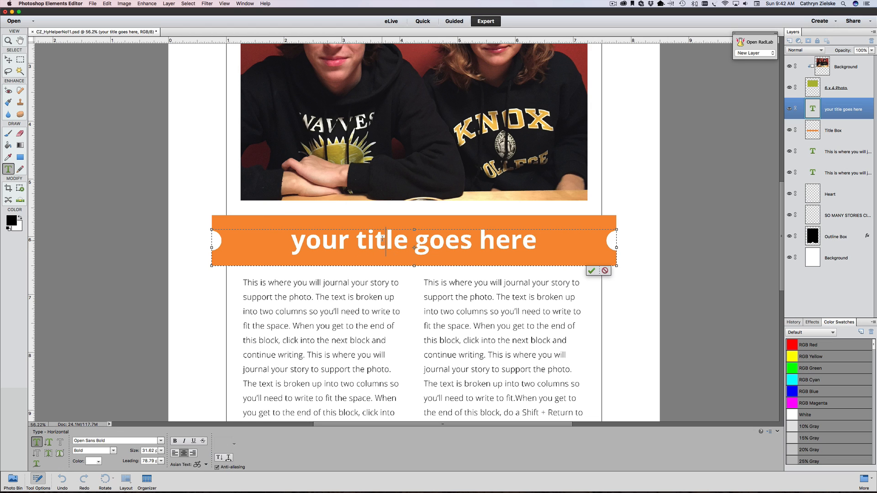
double_click(382, 242)
triple_click(382, 242)
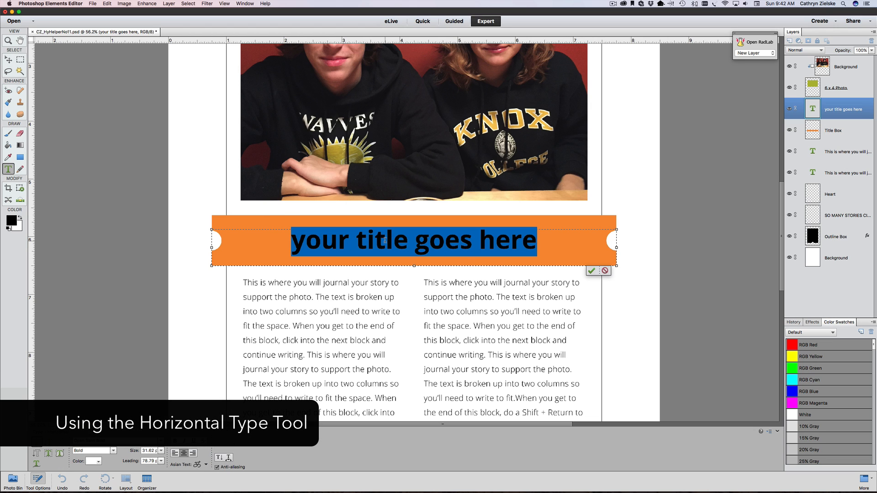
left_click(337, 240)
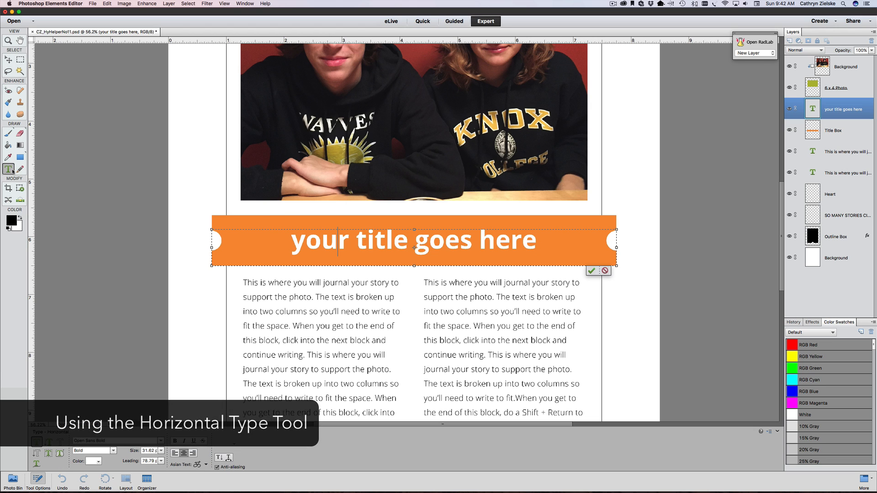
triple_click(347, 241)
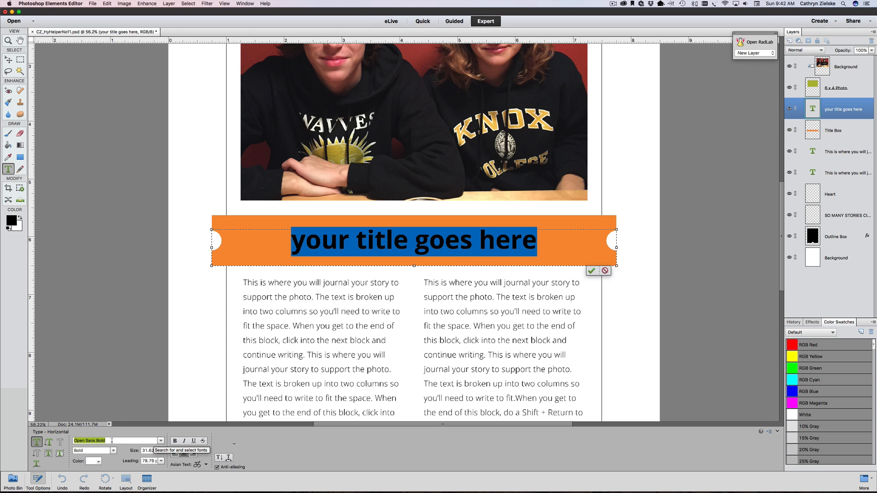
type("Avenir")
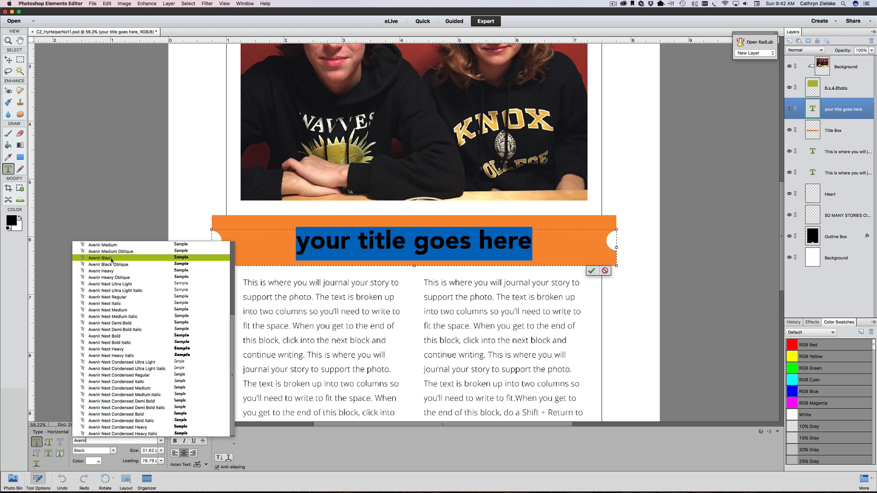
left_click(111, 258)
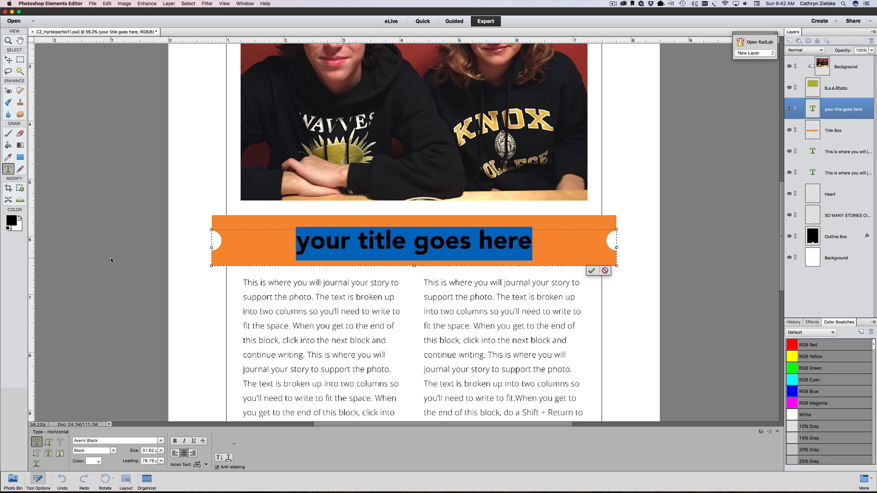
left_click(373, 244)
Step: Replace the placeholder title in the orange banner with "just love this photo so much" and commit the text
scroll(373, 244, "up", 4)
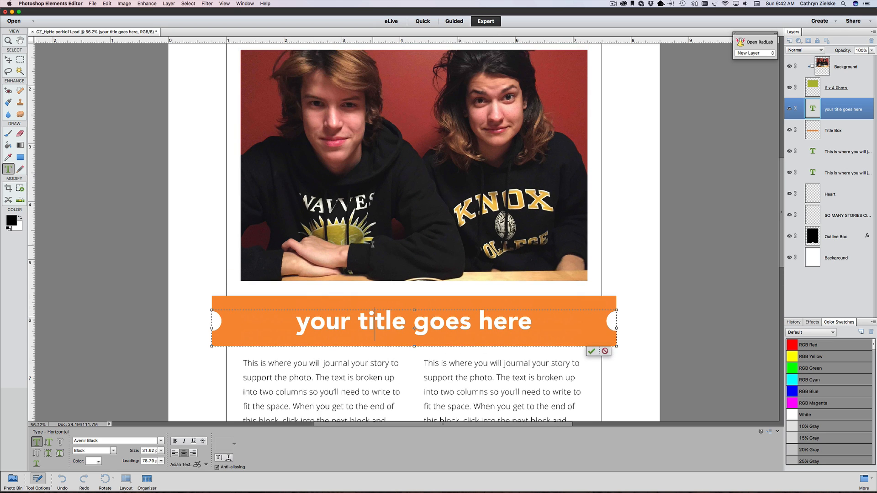
scroll(373, 244, "down", 1)
triple_click(394, 301)
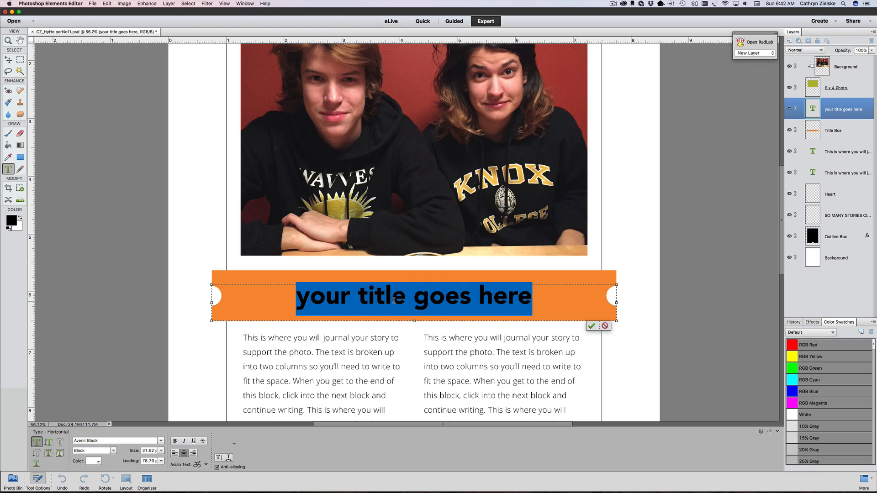
type("just ")
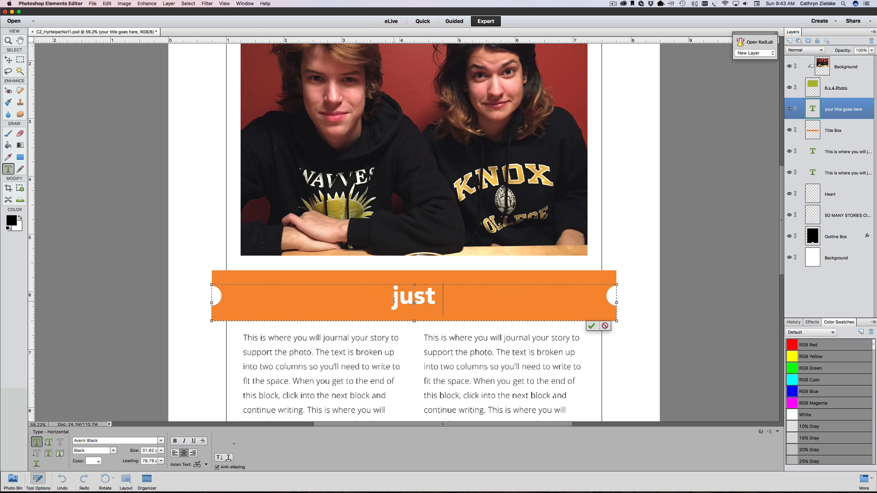
type("love this photo ")
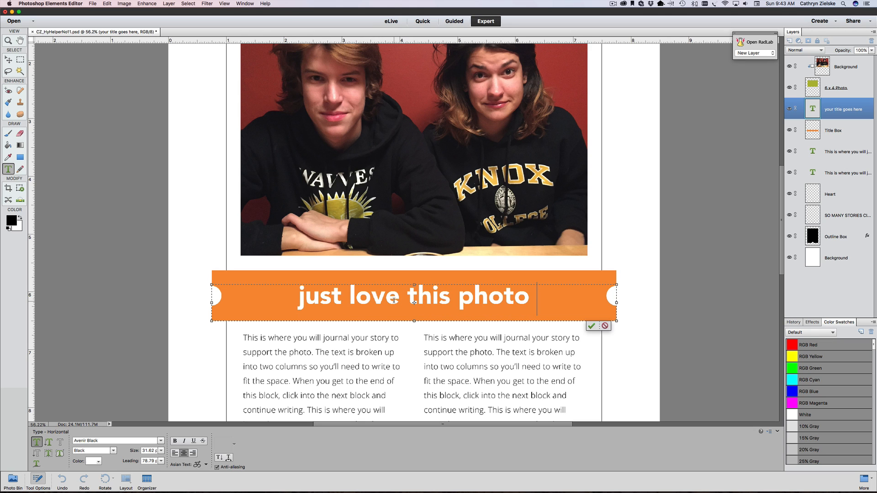
type("so much")
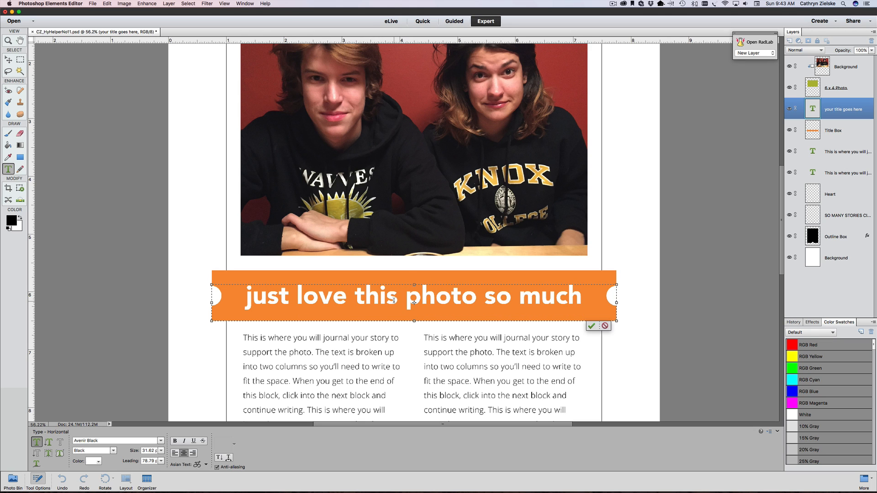
left_click(591, 326)
key("v")
Step: Examine the two journaling columns under the banner by selecting each text block in turn
left_click(521, 343)
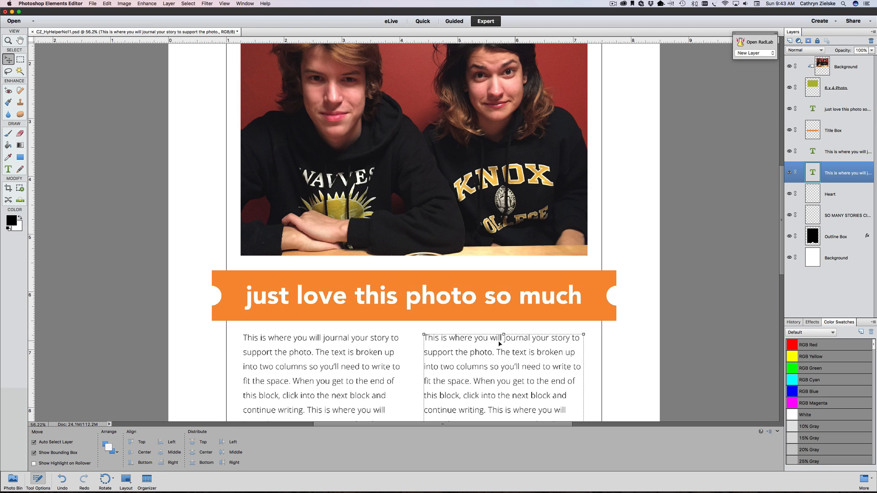
left_click(193, 356)
scroll(341, 367, "down", 5)
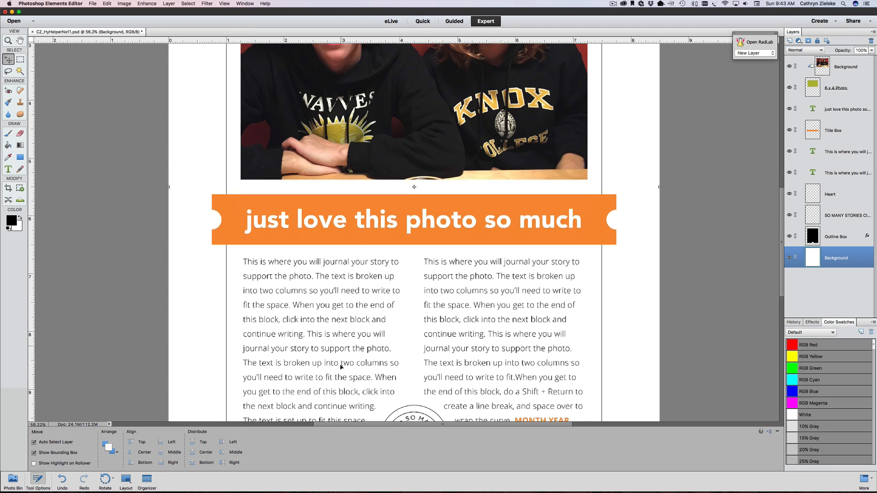
left_click(332, 232)
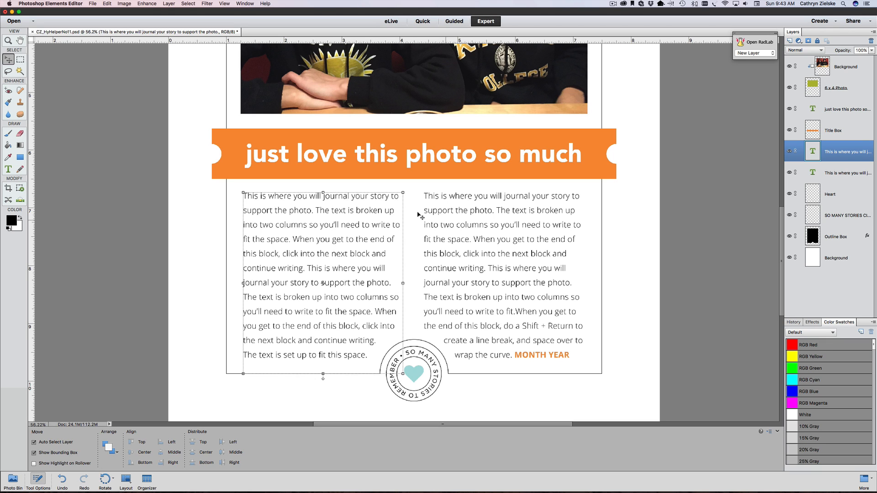
left_click(498, 213)
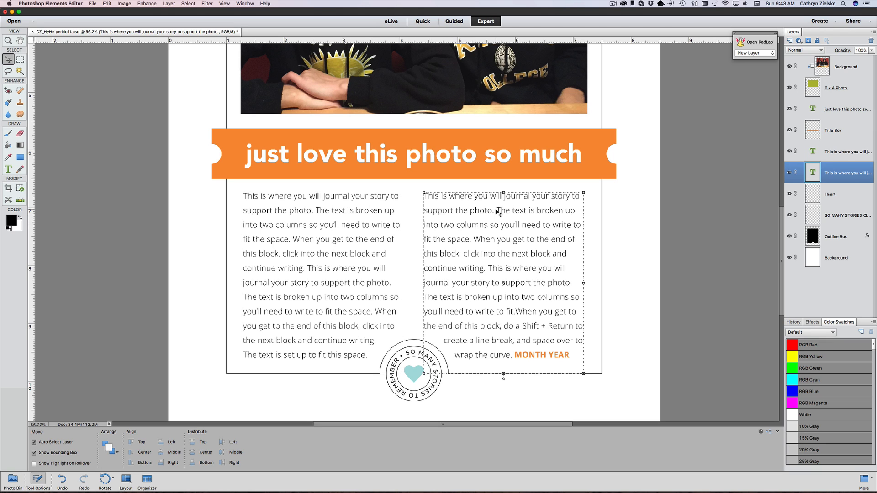
left_click(350, 218)
left_click(499, 201)
left_click(337, 236)
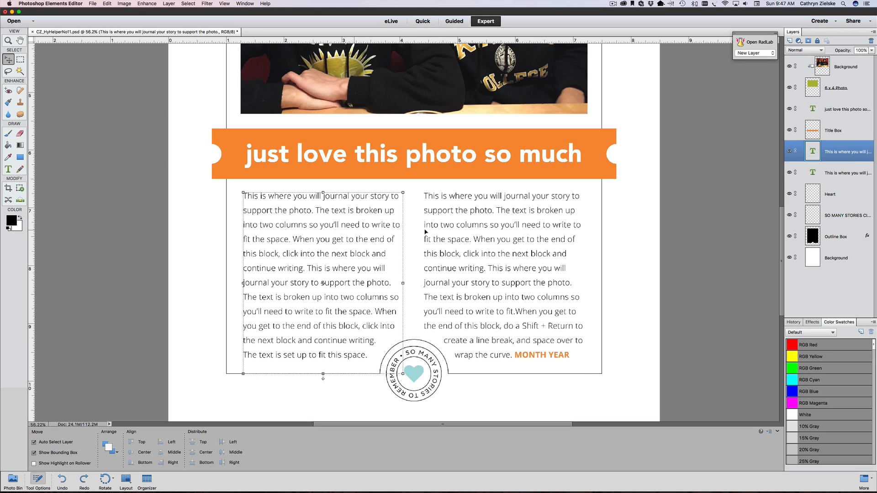
left_click(510, 233)
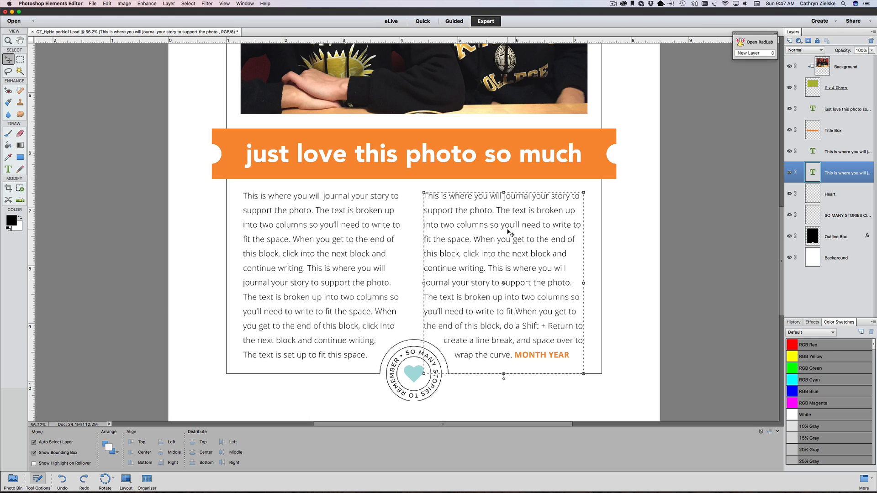
left_click(339, 240)
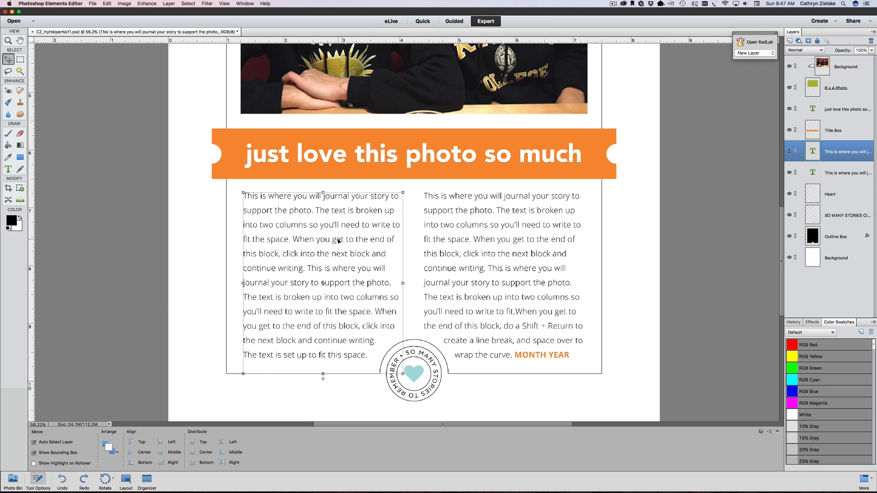
Step: Set all text in the first journaling column to Avenir 45 Book, copy it and commit the edit
left_click(8, 170)
left_click(283, 201)
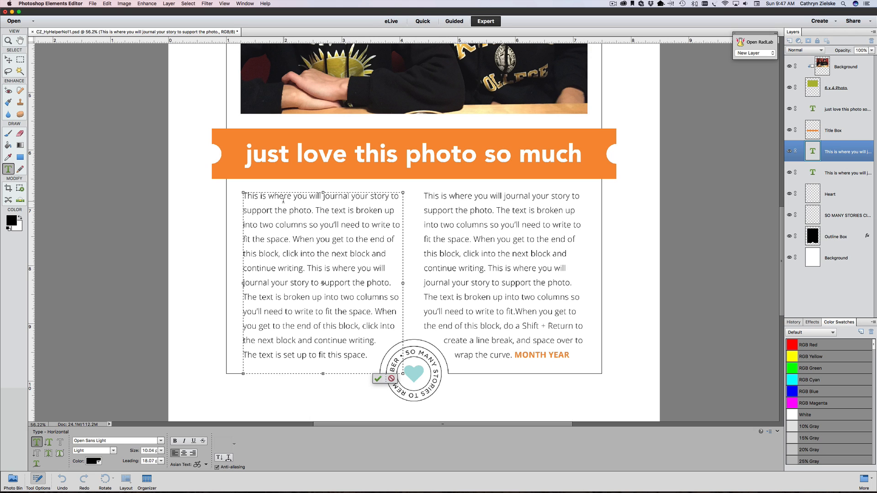
key("super+a")
key("super+c")
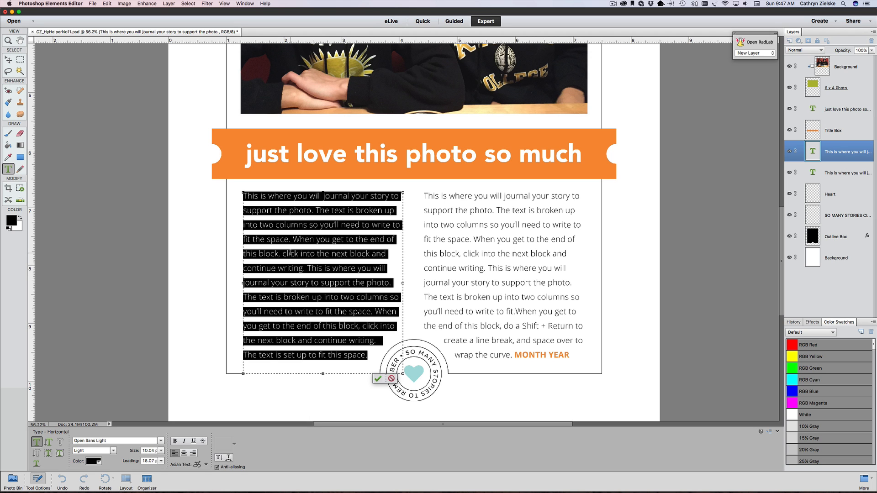
left_click(114, 441)
type("Avenir")
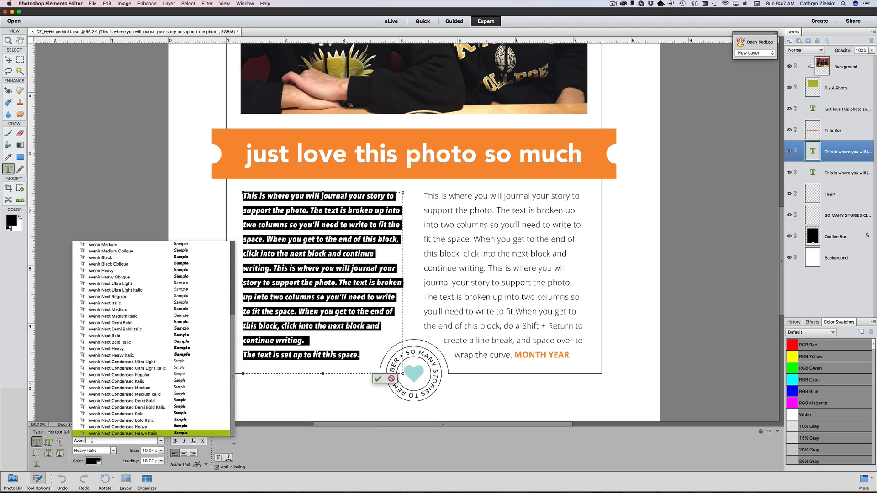
type("Book")
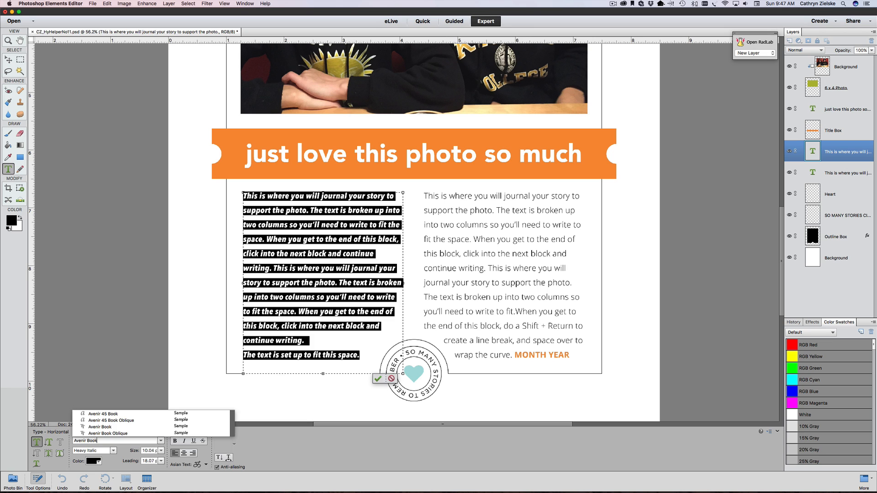
left_click(106, 415)
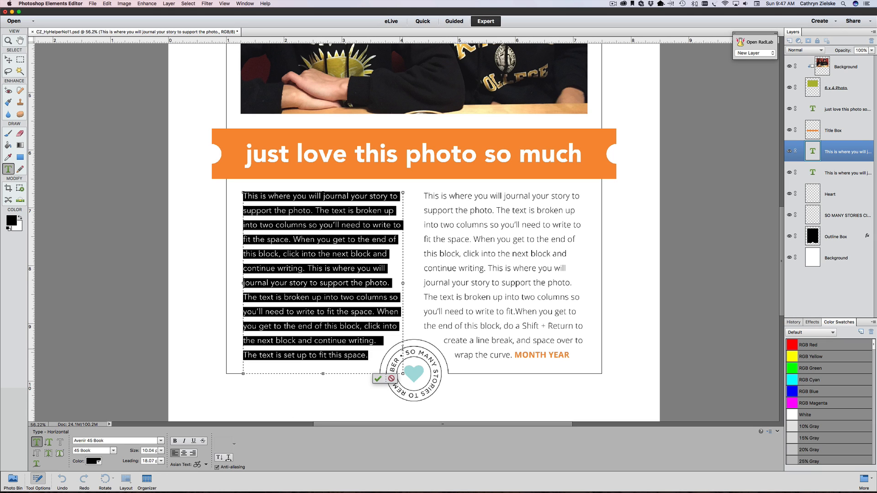
left_click(379, 379)
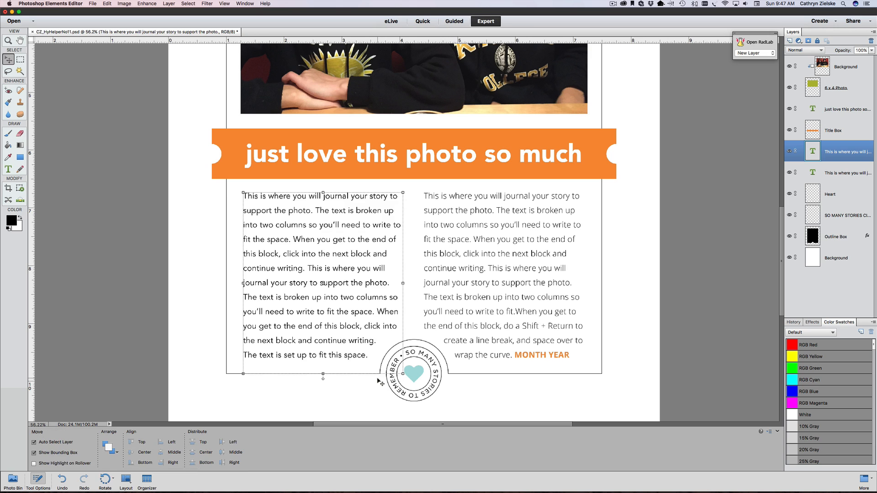
Step: Replace all text in the second journaling column with the copied text from the first column and commit it
left_click(492, 298)
key("t")
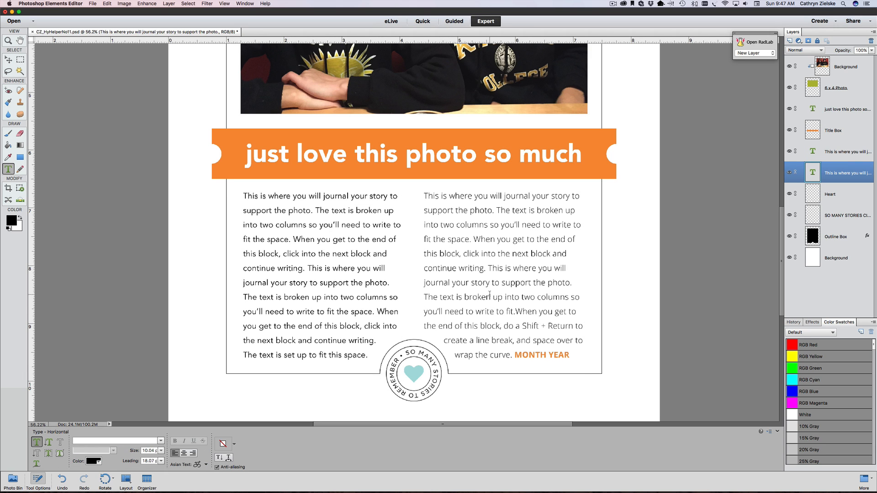
left_click(492, 274)
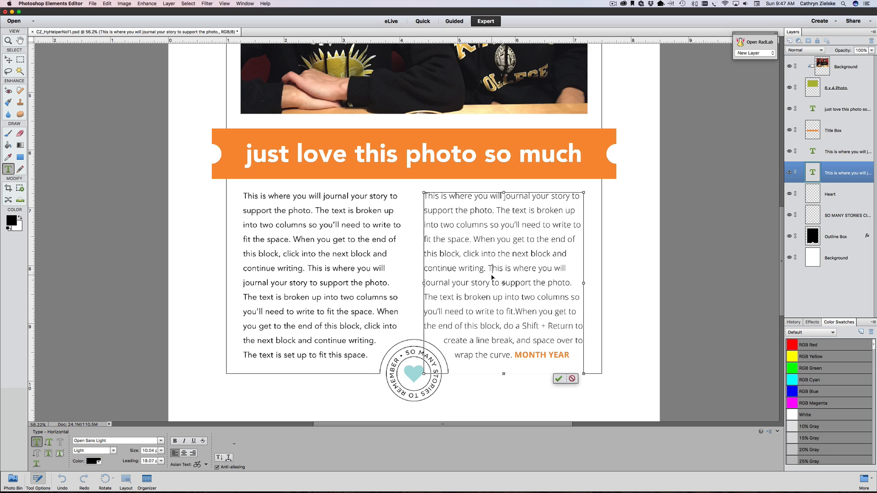
key("super+a")
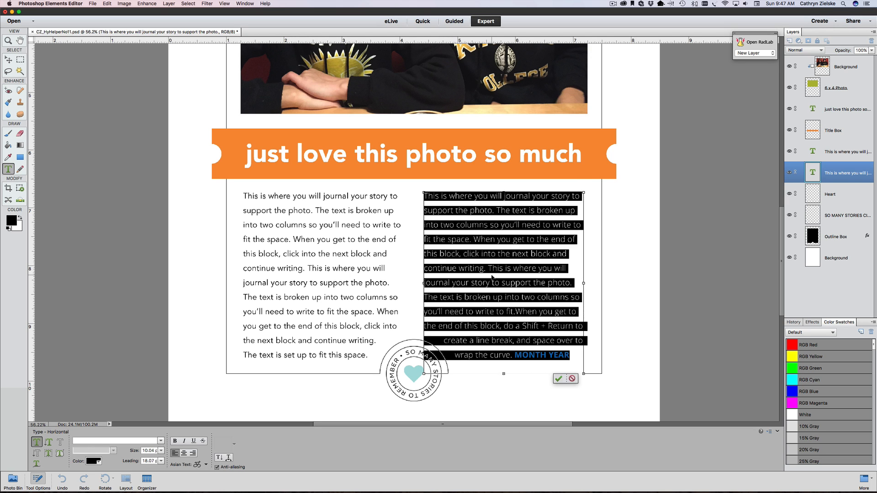
key("super+v")
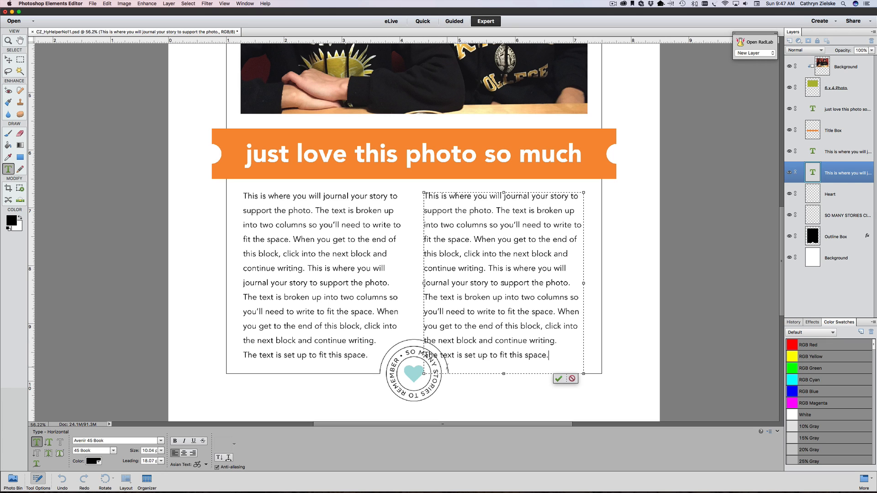
left_click(558, 379)
key("v")
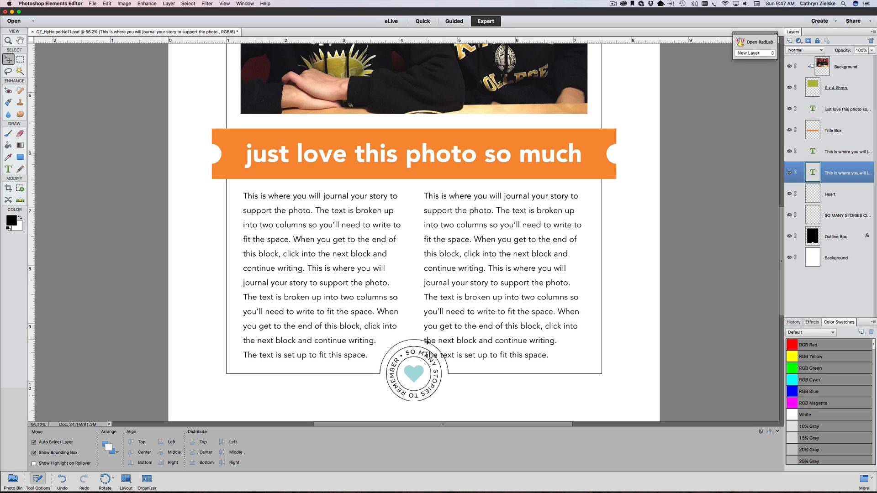
Step: Indent the last two lines of the second journaling column with spaces so they wrap around the circular stamp
key("t")
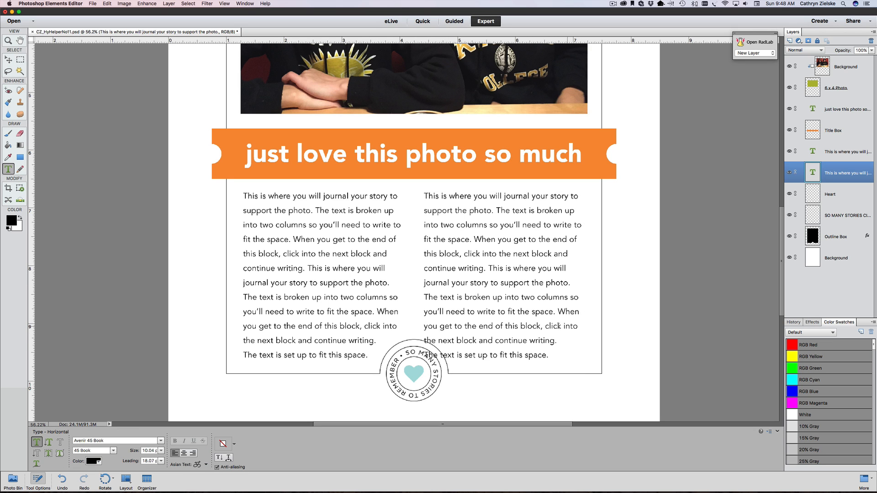
left_click(425, 341)
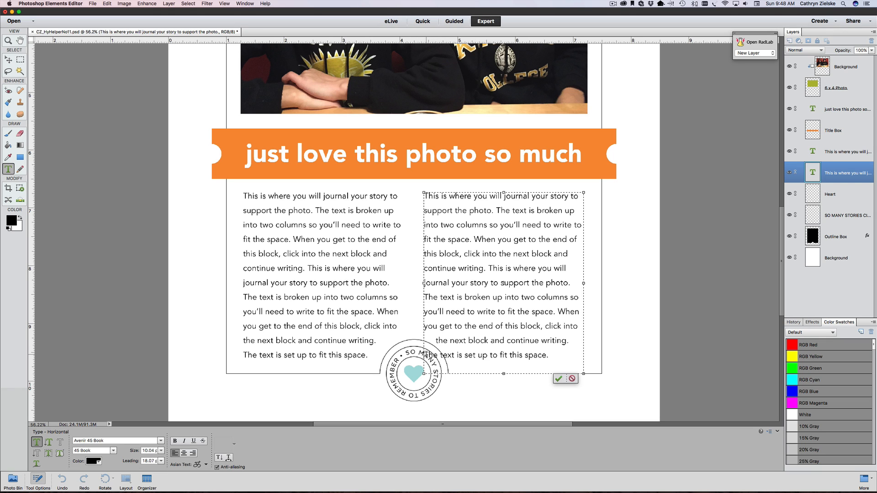
key("Return")
key("BackSpace")
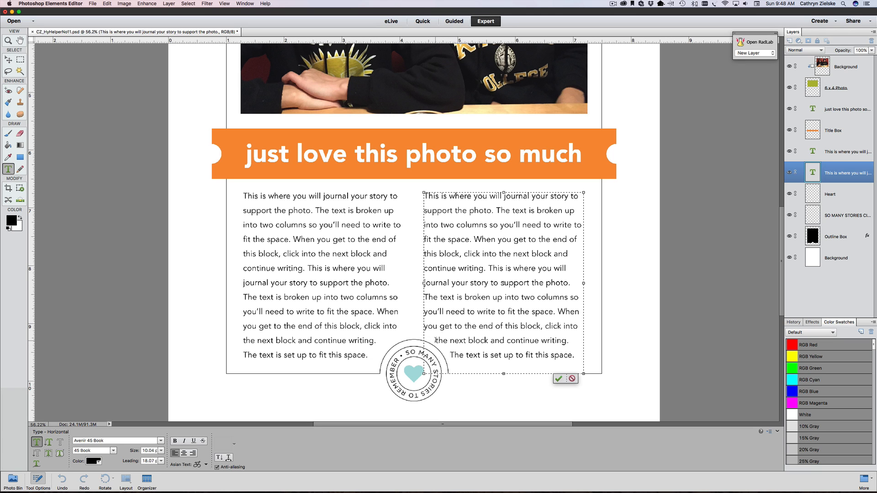
left_click(436, 341)
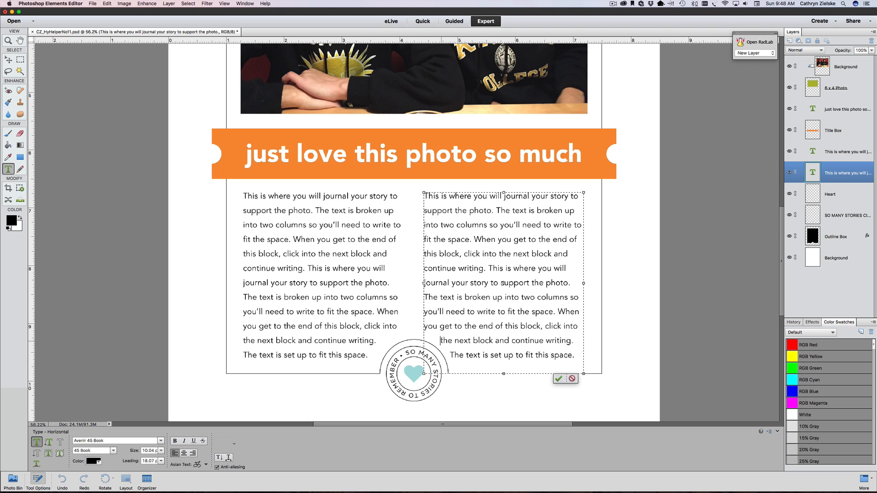
Step: Select the first journaling column's text block, which begins "I know sometimes it's not exactly your favorite thing"
left_click(631, 273)
left_click(515, 261)
left_click(289, 256)
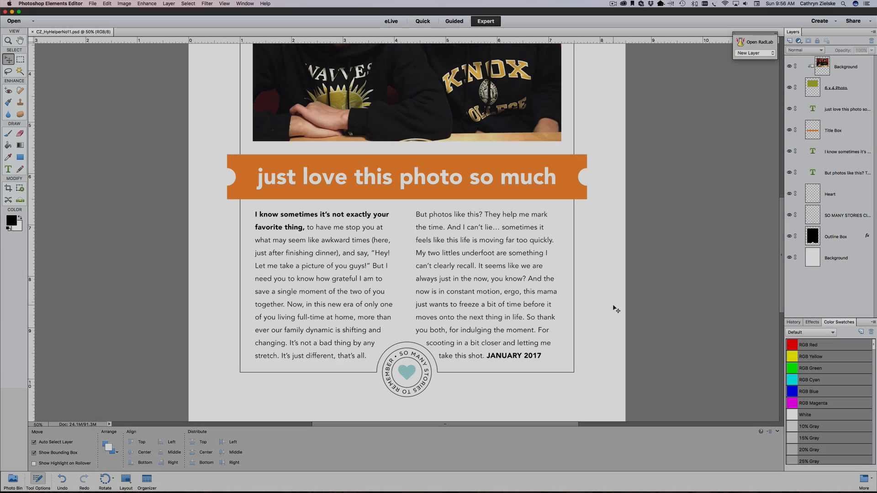
left_click(283, 255)
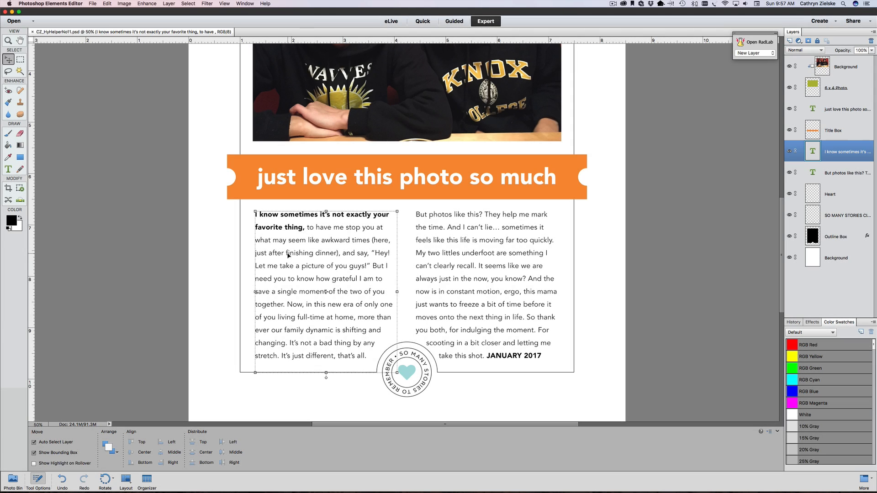
left_click(481, 261)
left_click(301, 242)
left_click(516, 356)
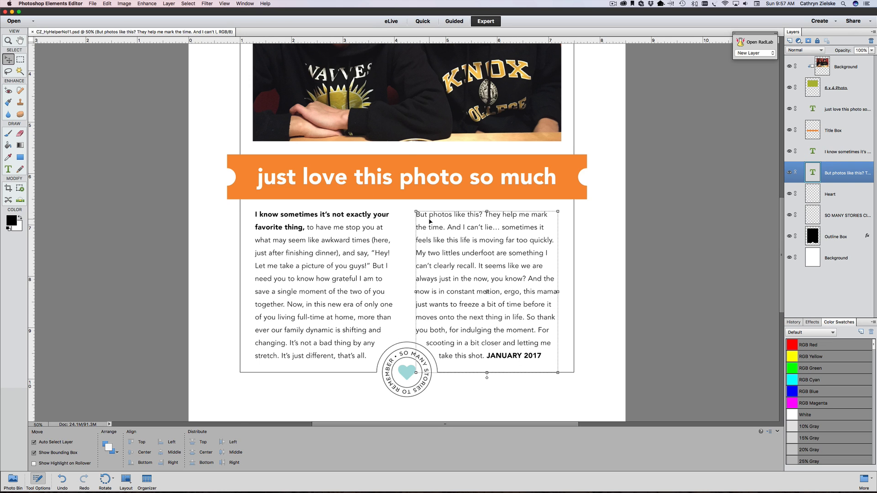
scroll(430, 222, "up", 5)
scroll(430, 222, "down", 6)
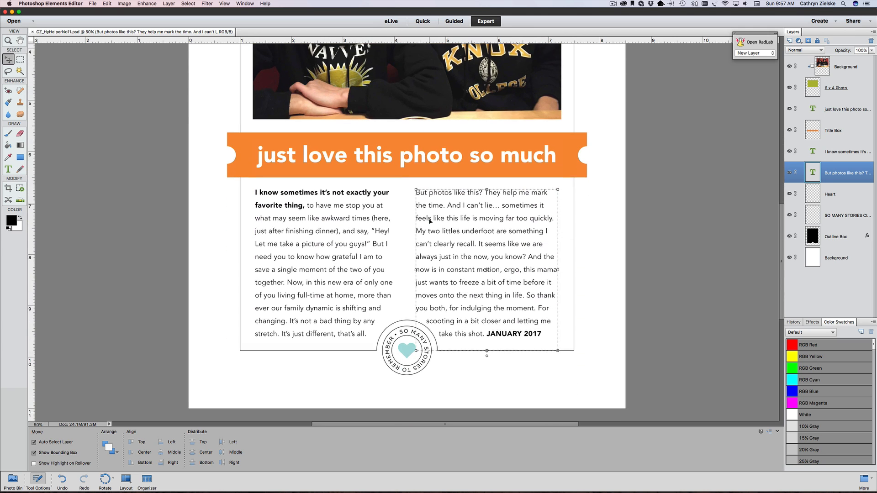
Step: Start editing the second journaling column at its date and place a horizontal guide at the x-height of the last line
left_click(8, 169)
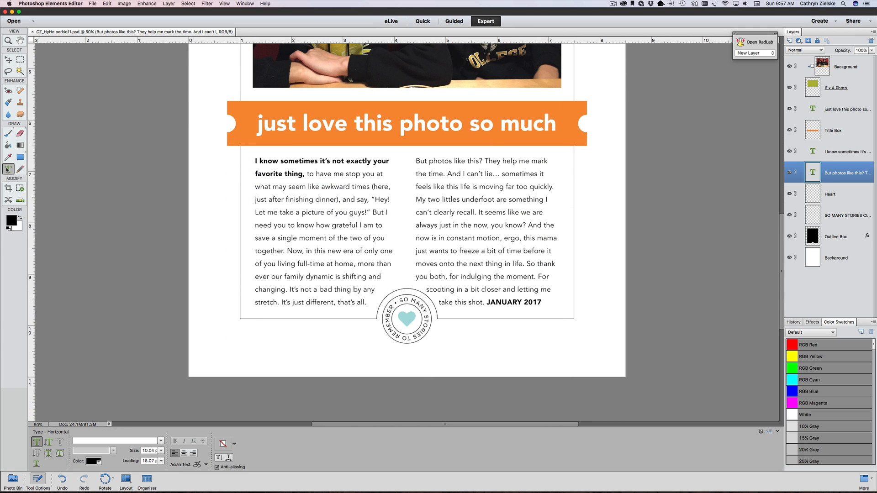
left_click(507, 302)
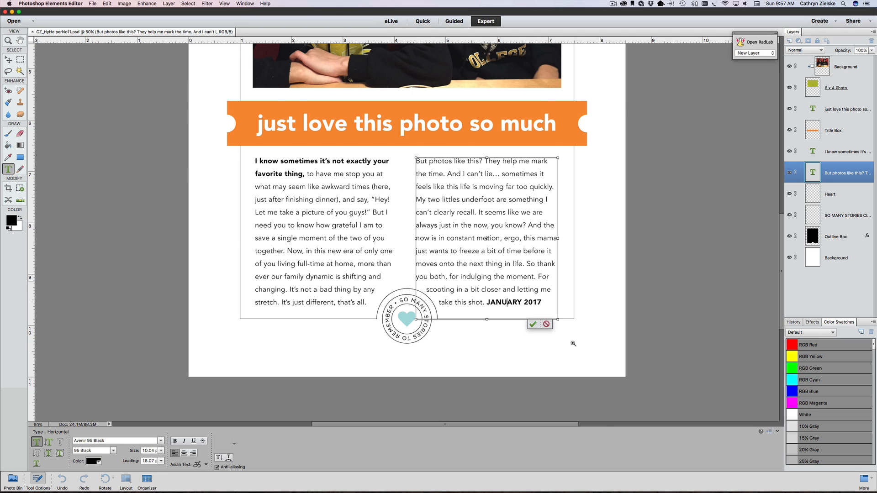
left_click_drag(445, 281, 573, 344)
scroll(354, 214, "left", 5)
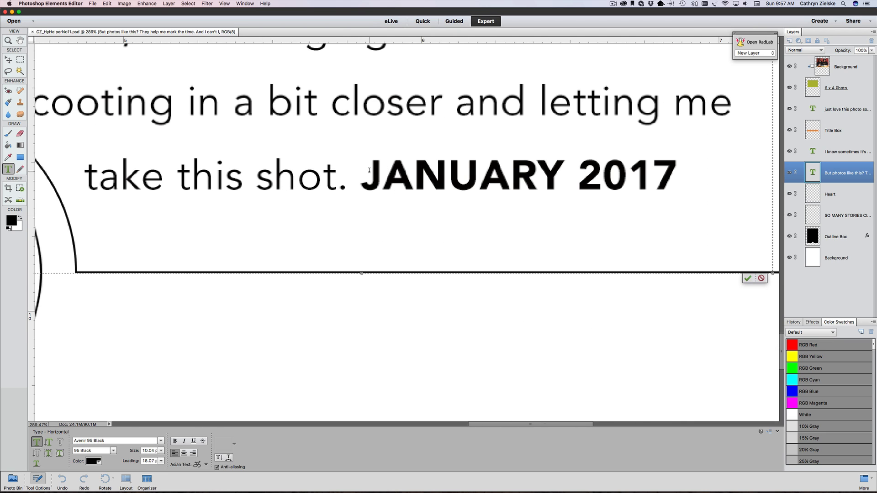
left_click_drag(389, 42, 391, 171)
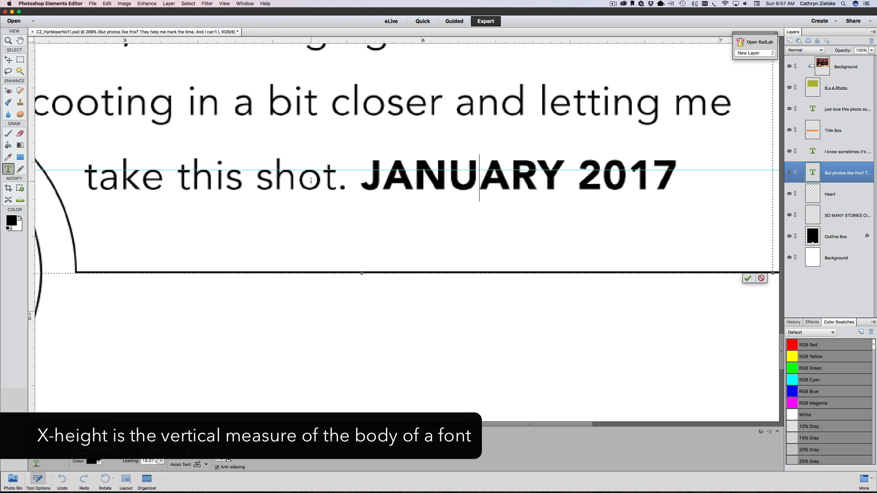
left_click_drag(322, 180, 298, 181)
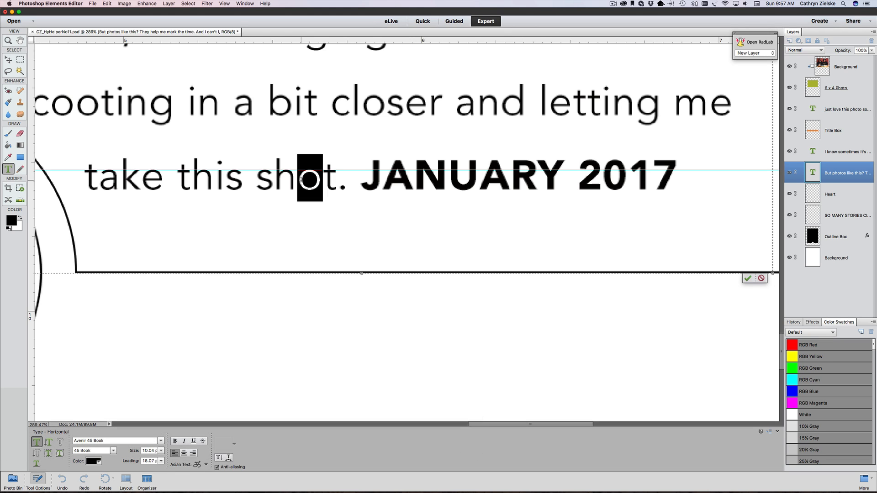
Step: Set the font size of "JANUARY 2017" in the second journaling column to 9 pt and commit the edit
left_click(421, 187)
left_click_drag(361, 180, 670, 176)
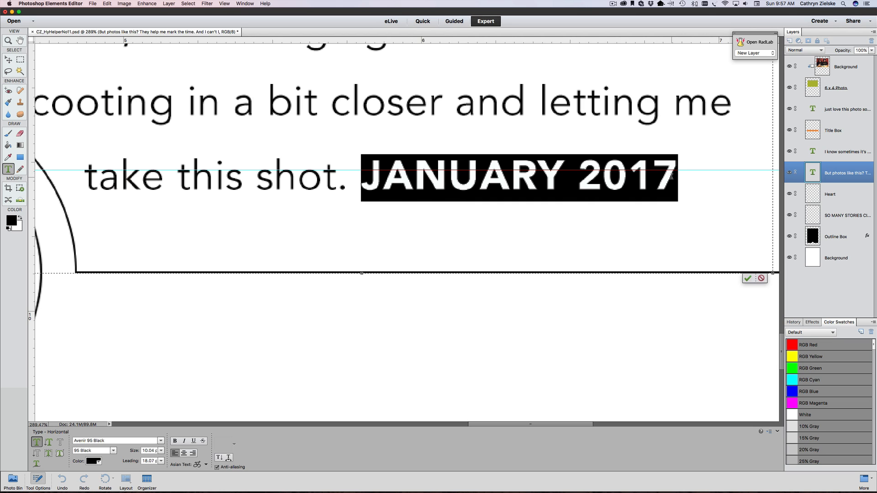
double_click(145, 451)
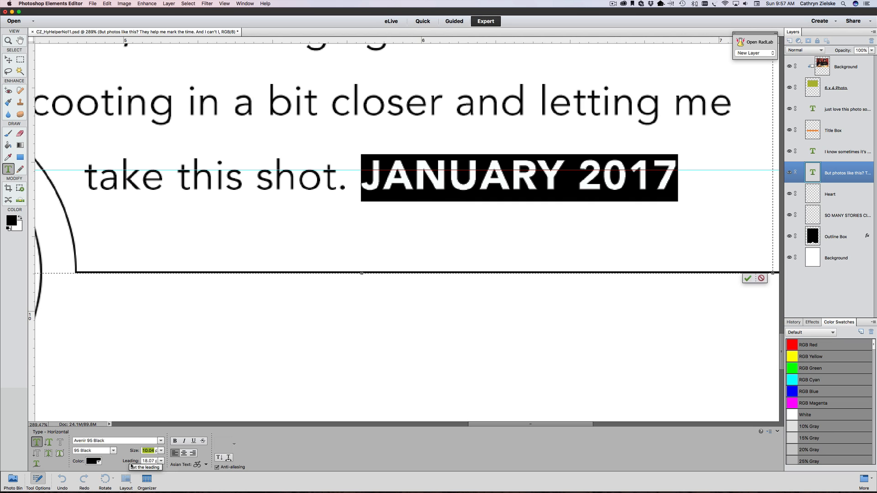
type("9")
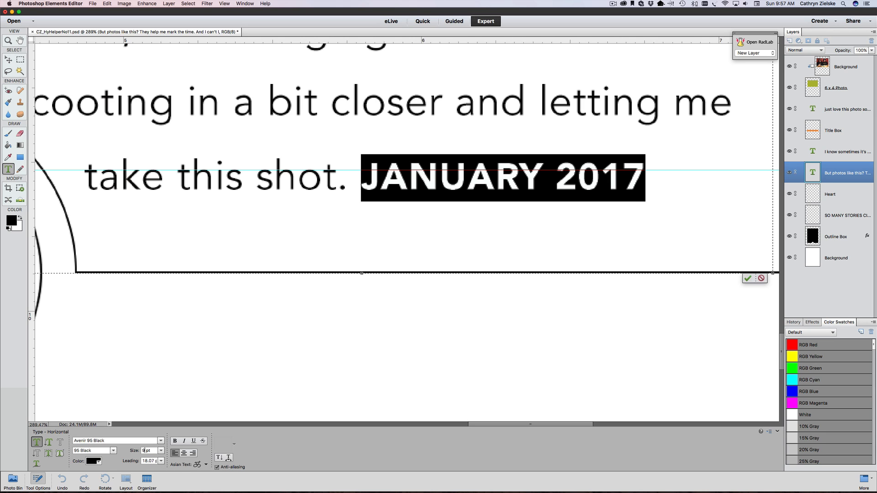
left_click(747, 278)
key("v")
left_click(680, 227)
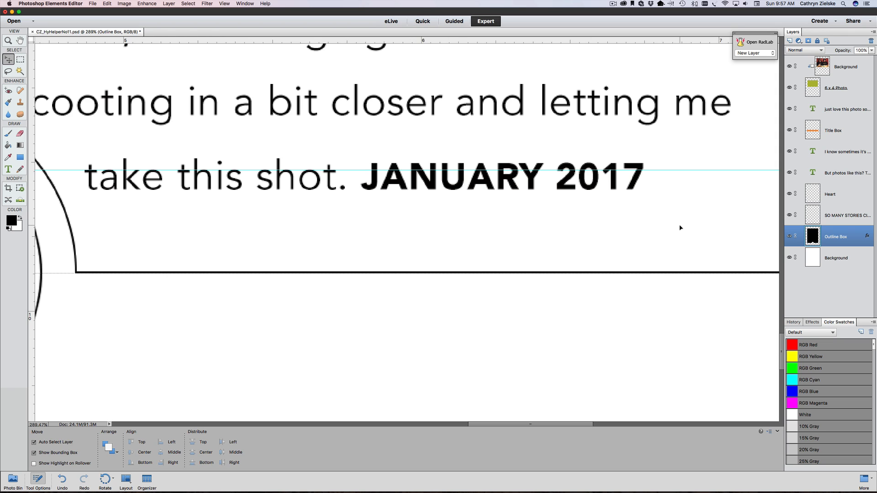
Step: Clear the guides from the page and return to a 50% view of the journaling columns
left_click(224, 3)
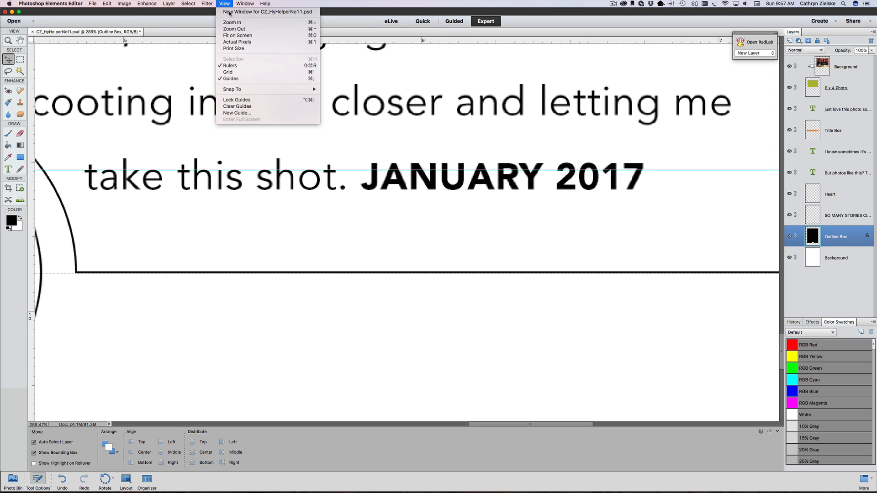
left_click(259, 107)
key("super+minus")
key("super+minus")
key("super+minus")
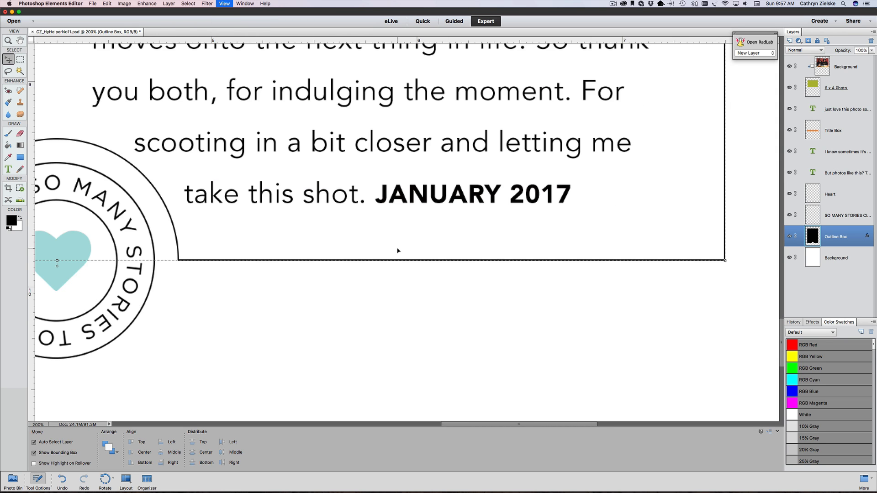
key("super+minus")
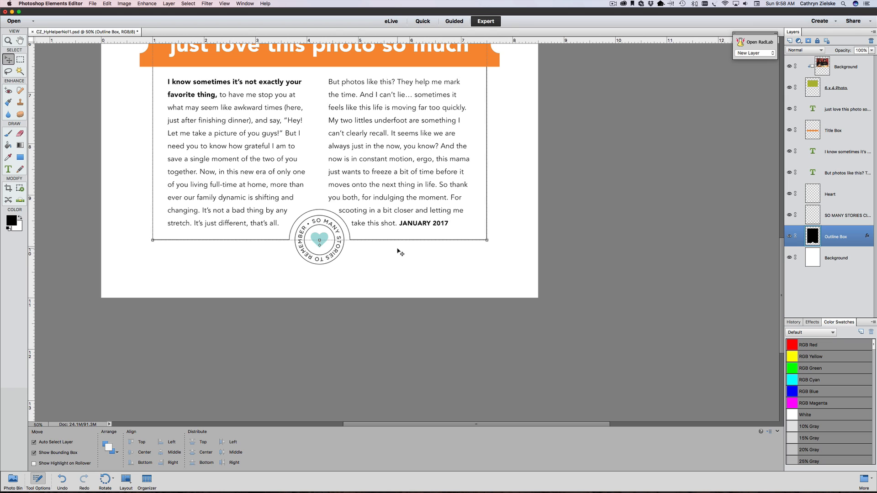
scroll(401, 252, "up", 5)
scroll(401, 253, "left", 5)
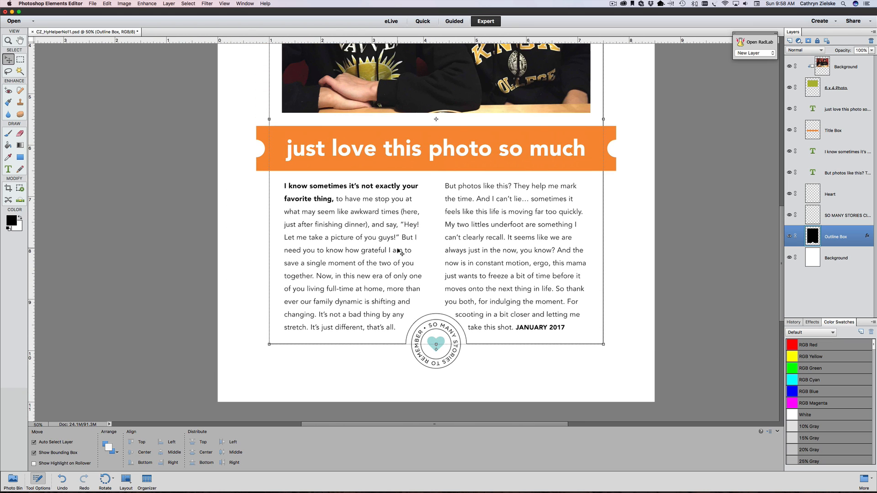
Step: Review the whole page, comparing the date text, the orange title bar and the photo
left_click(549, 333)
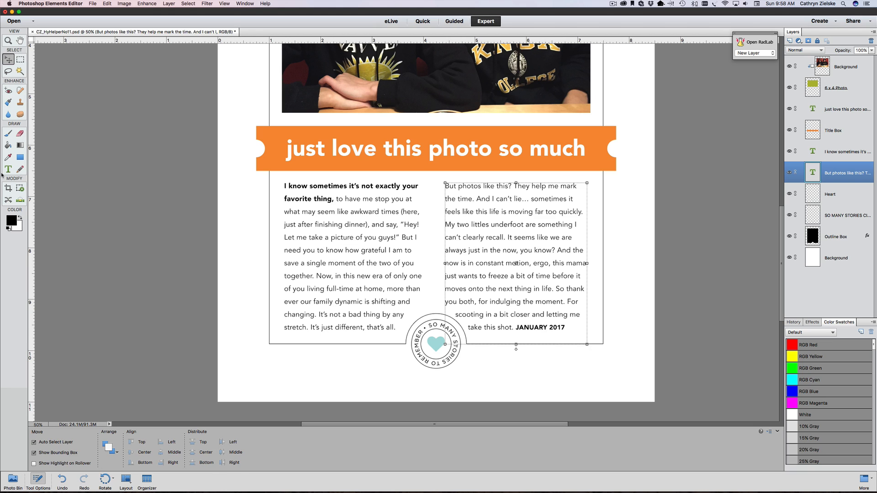
key("t")
left_click_drag(516, 328, 566, 328)
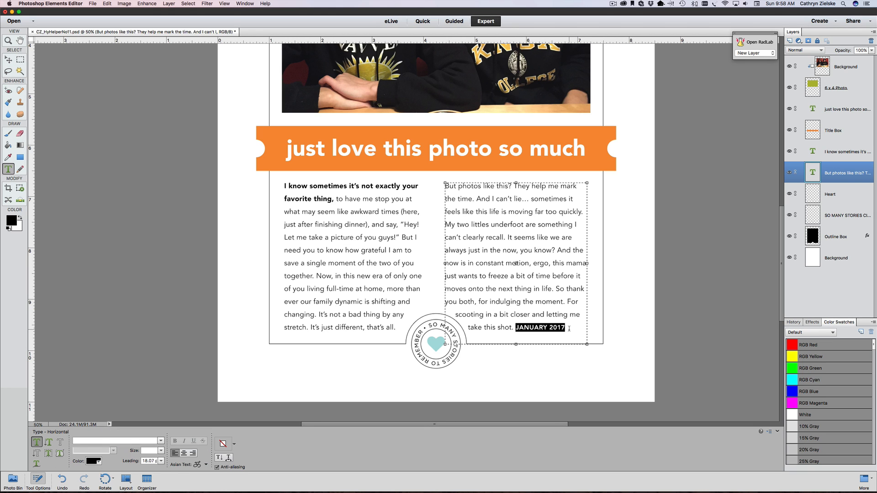
left_click(8, 59)
left_click(107, 100)
key("super+0")
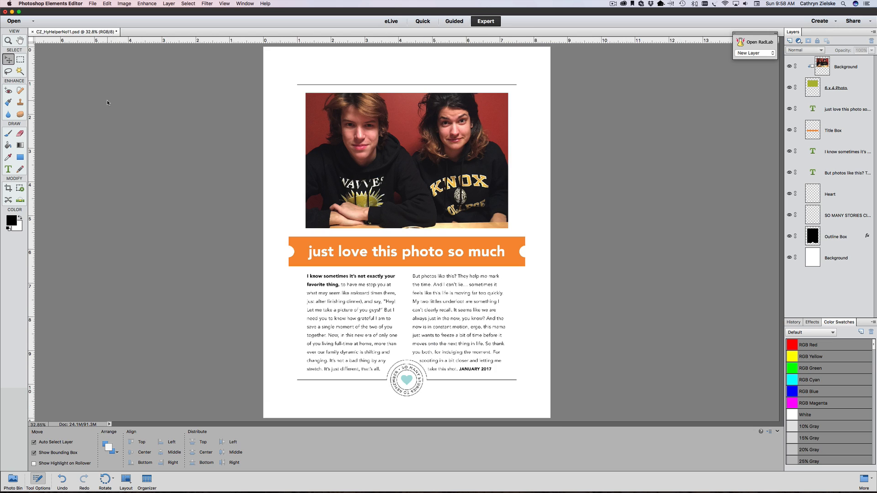
left_click(307, 243)
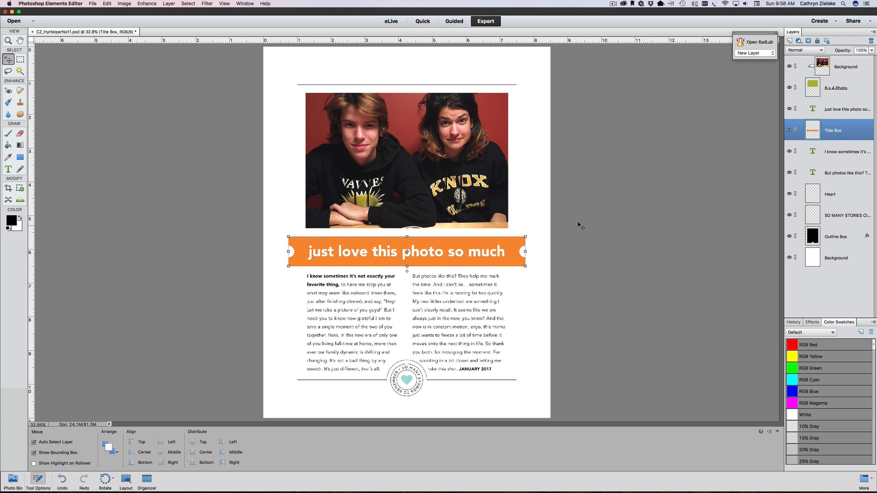
left_click(412, 115)
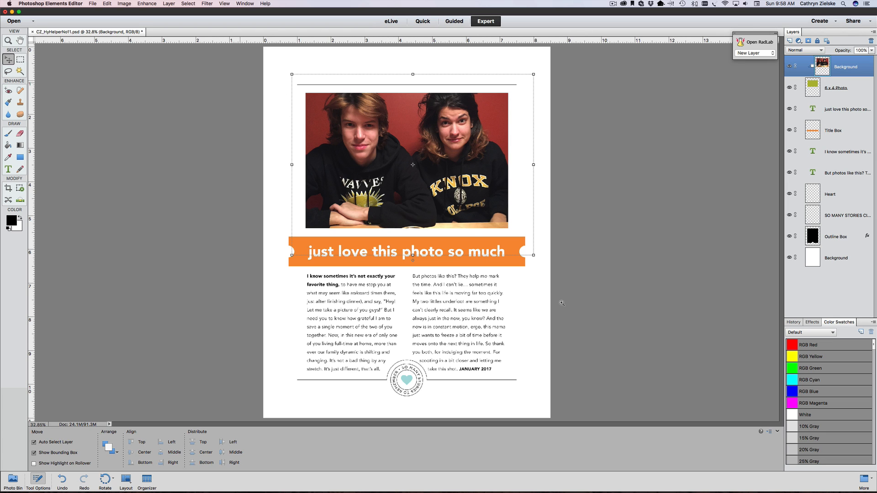
left_click_drag(227, 81, 587, 394)
scroll(579, 337, "up", 3)
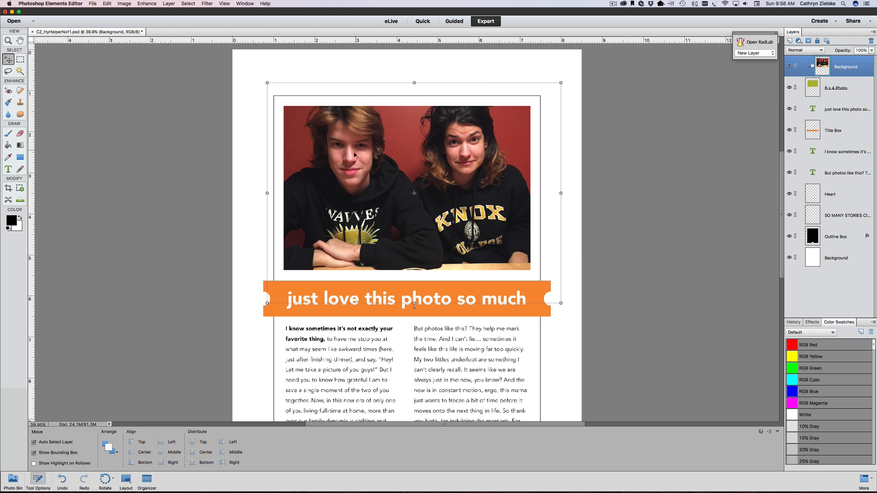
left_click(629, 188)
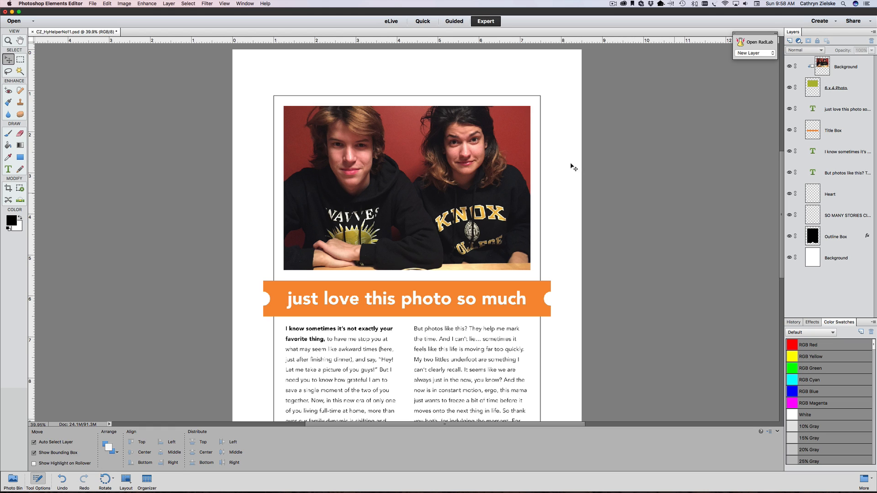
Step: Sample the red wall behind the two people in the photo as the foreground color with the Eyedropper
left_click(410, 136)
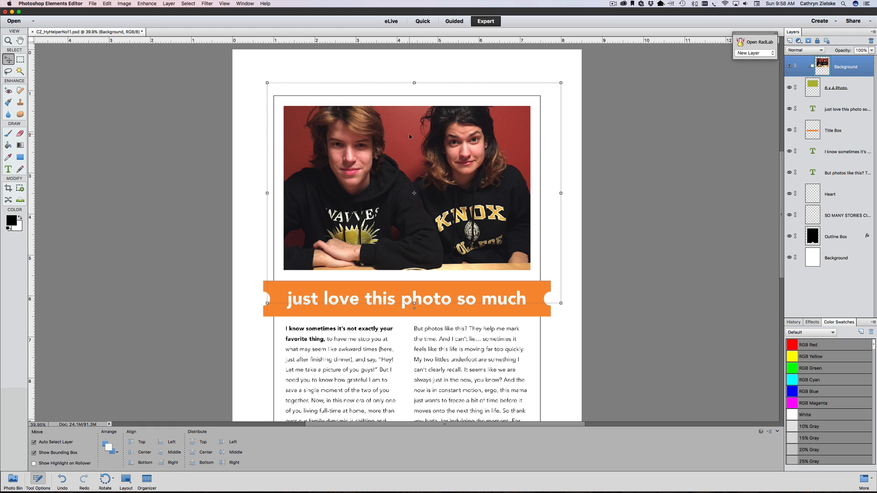
left_click(9, 158)
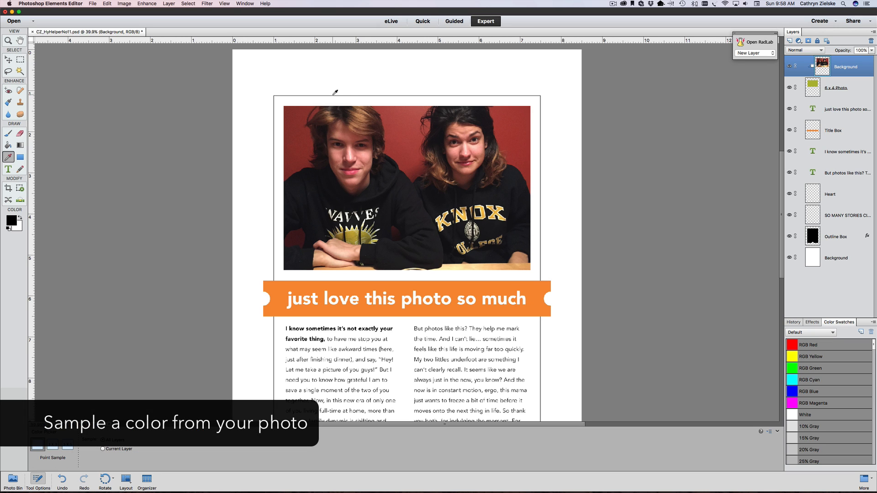
left_click(322, 140)
left_click(393, 132)
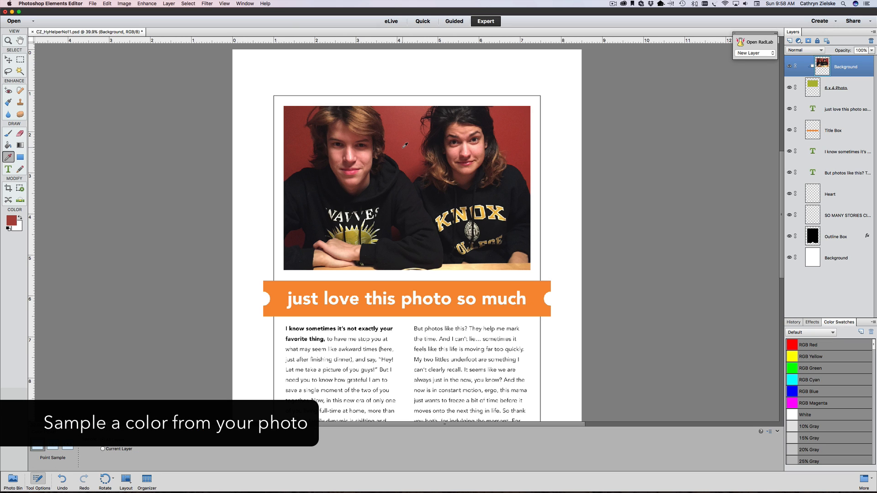
left_click(507, 126)
left_click(513, 115)
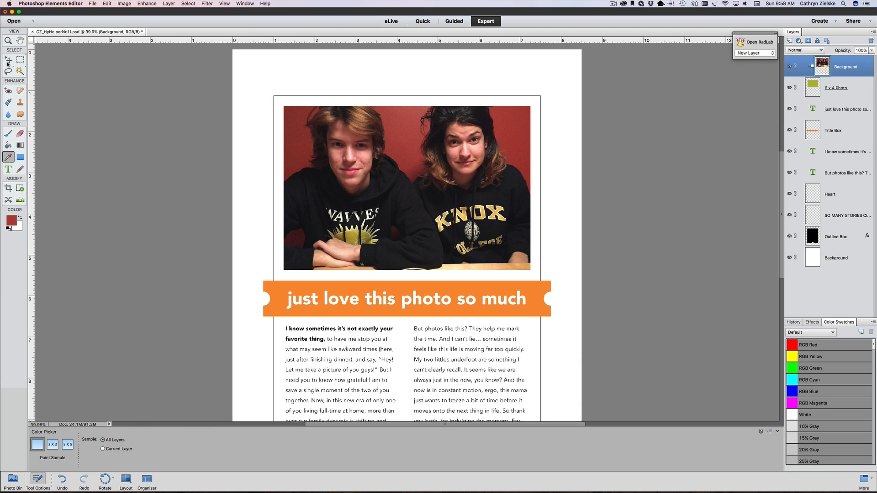
Step: Fill the Title Box layer with the foreground color at 100% opacity in Normal mode, preserving transparency
left_click(8, 61)
left_click(265, 314)
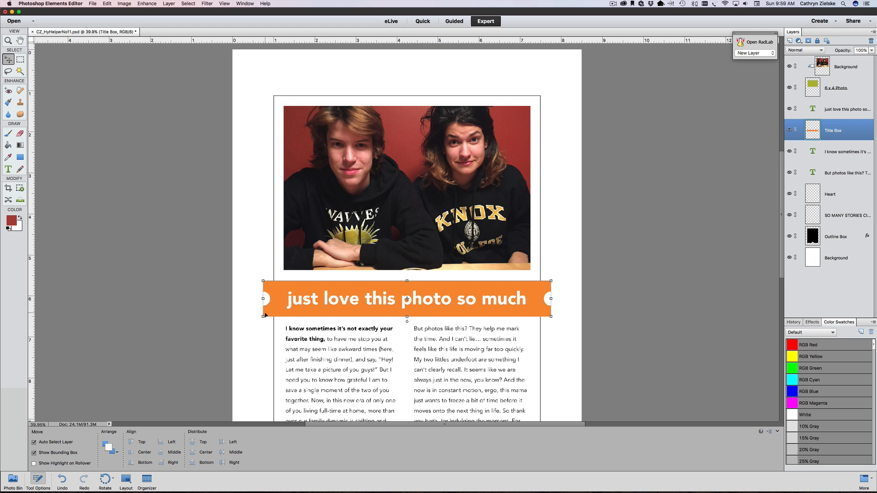
left_click(105, 3)
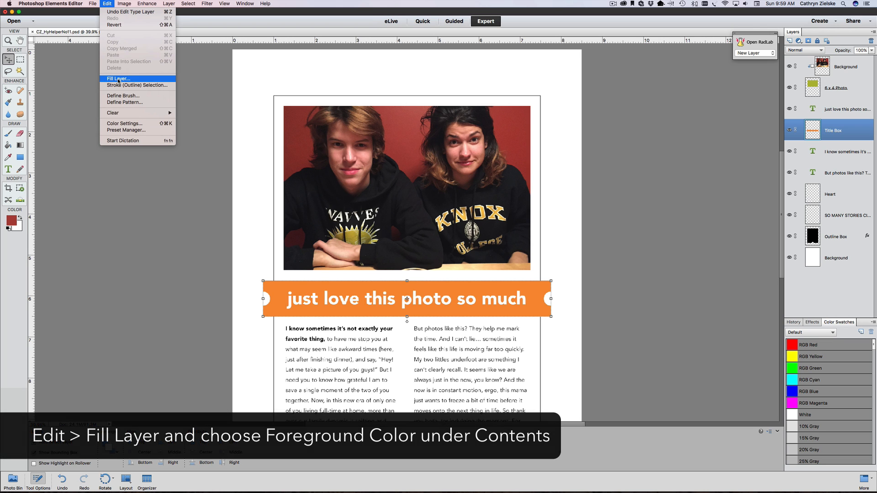
left_click(121, 79)
left_click(169, 156)
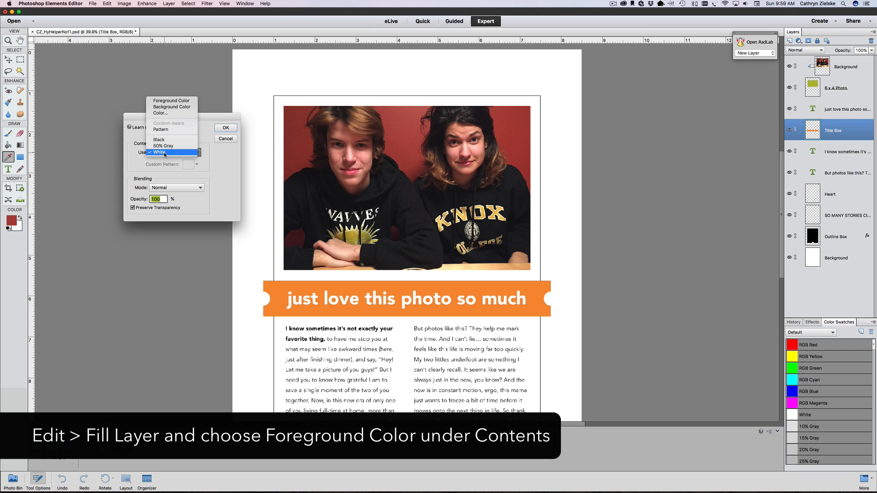
left_click(171, 101)
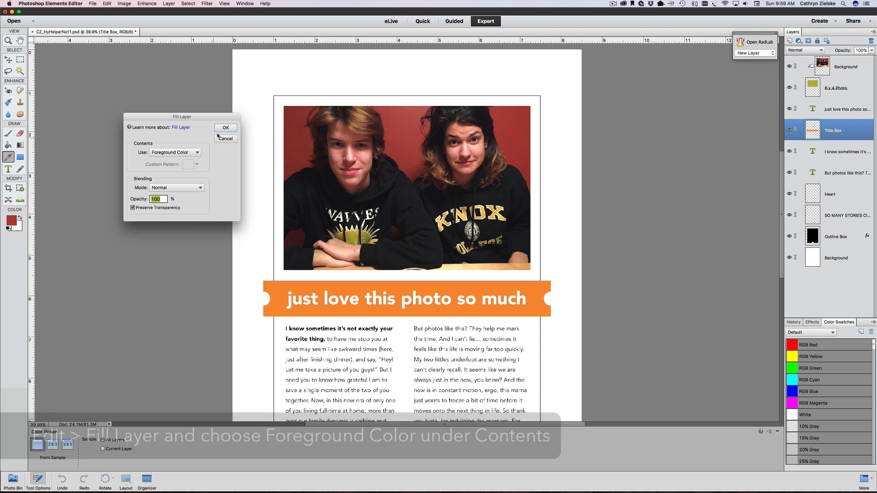
left_click(231, 128)
key("v")
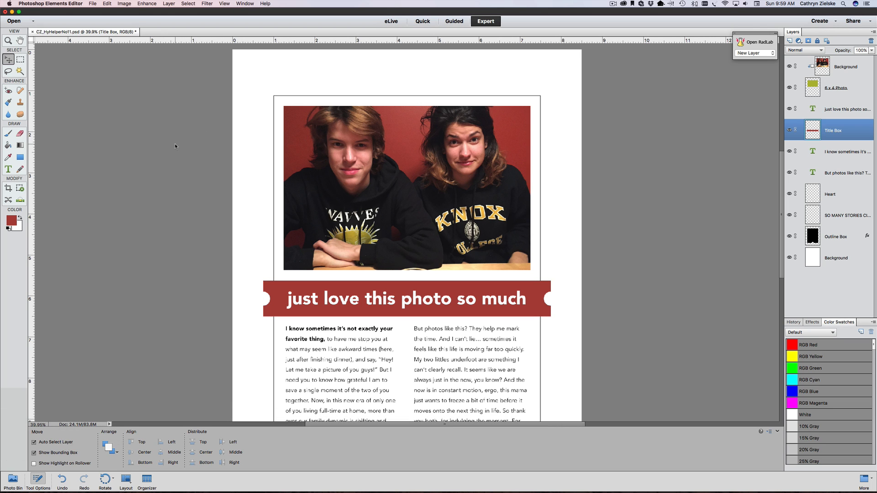
Step: Check the recolored title bar on the whole page, undo its fill and deselect all layers
left_click(713, 313)
key("super+0")
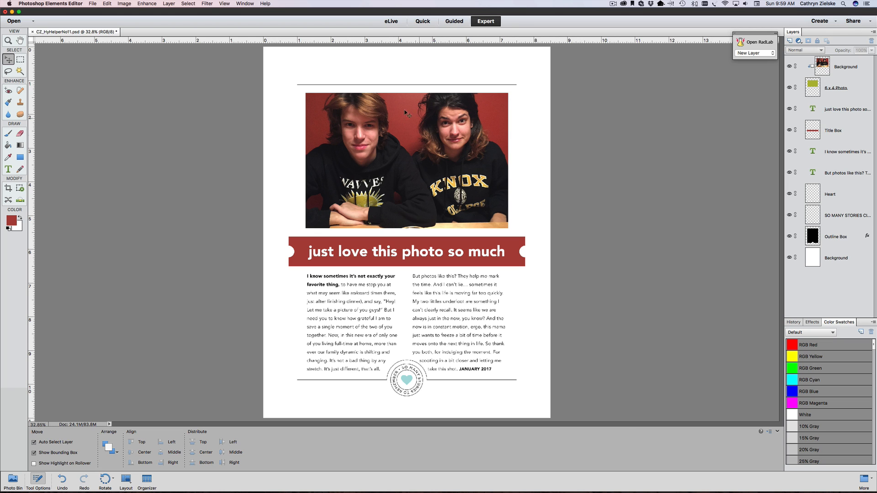
key("super+0")
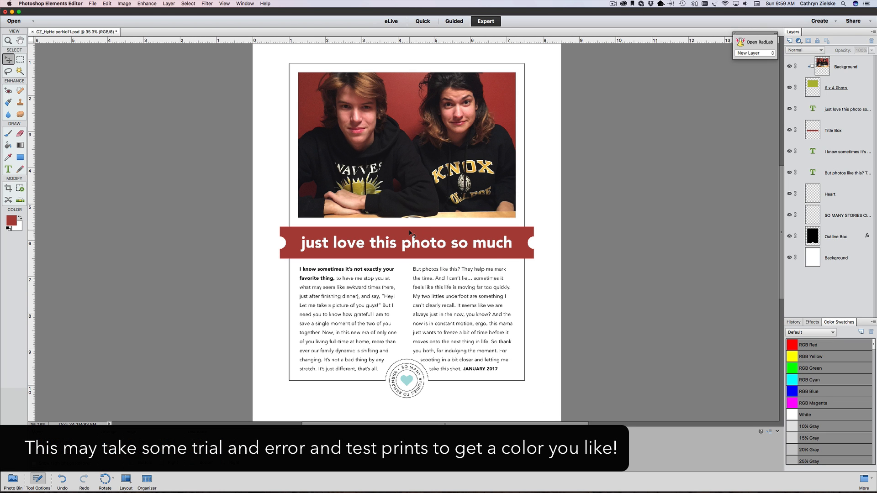
key("super+z")
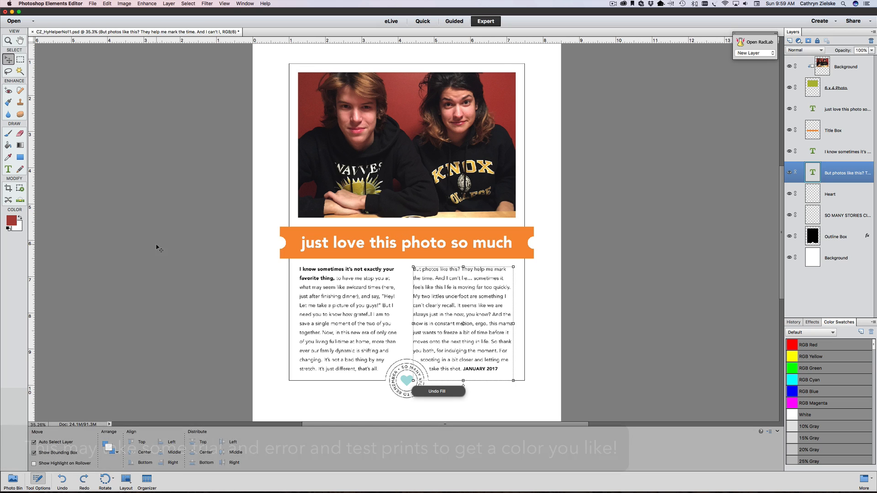
left_click(158, 248)
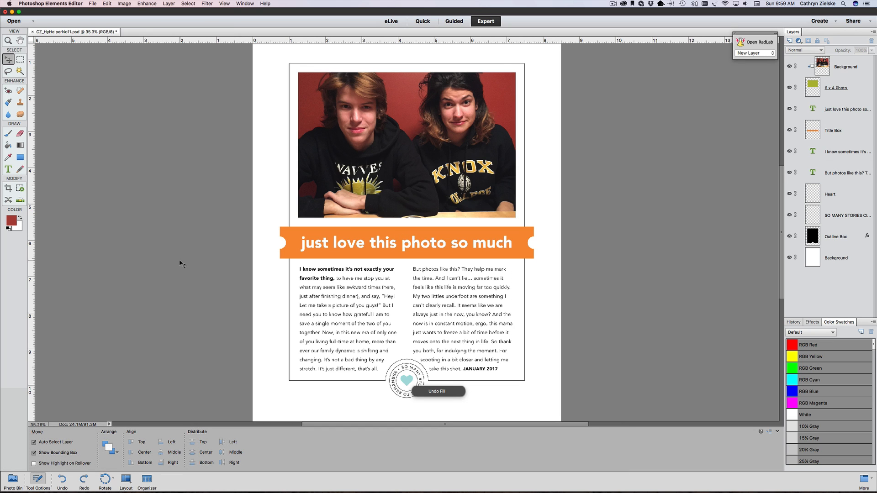
Step: Hide the Heart layer inside the stamp circle at the bottom of the page
left_click(407, 381)
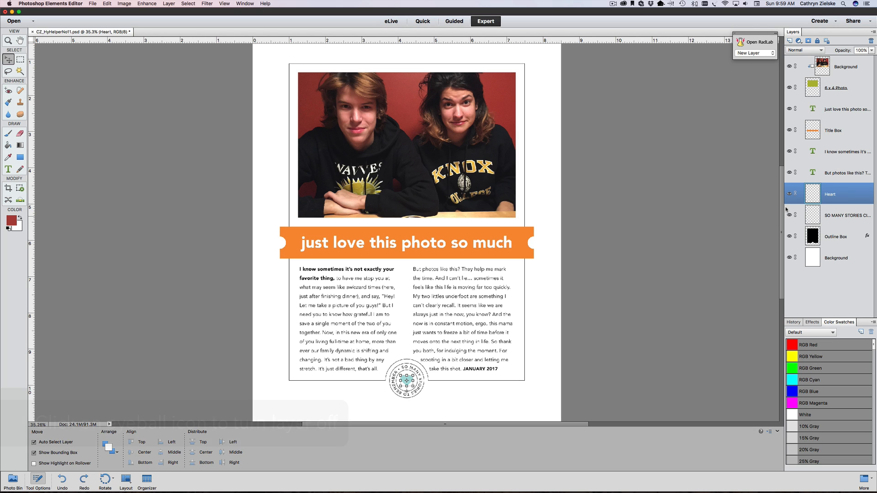
left_click(791, 193)
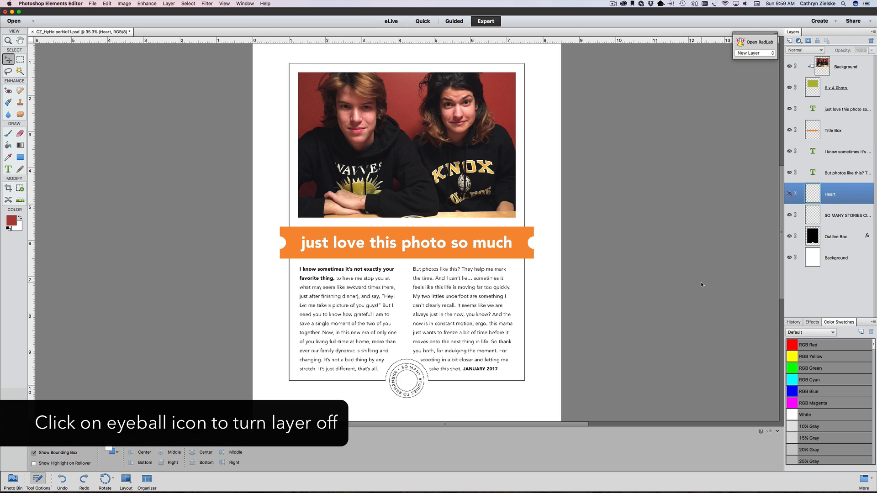
left_click(791, 194)
Step: Examine the SO MANY STORIES circle without its heart, both up close and against the surrounding journaling and title bar
left_click_drag(375, 344, 456, 412)
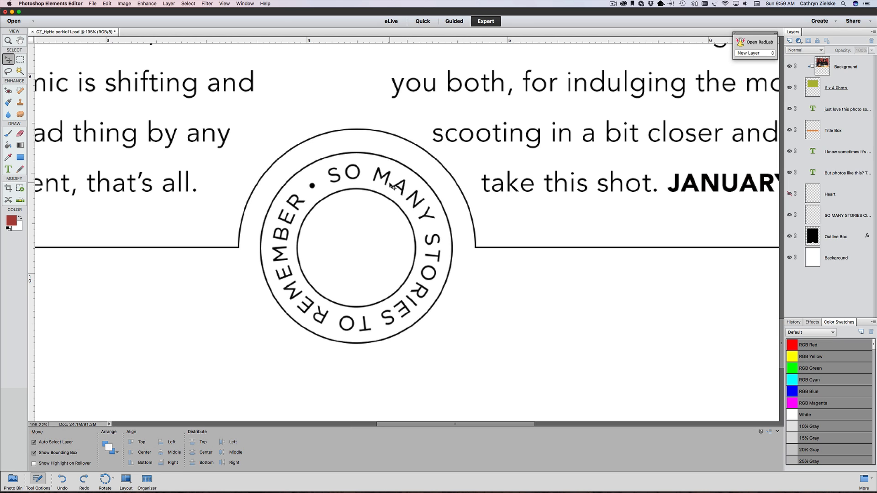
left_click(387, 220)
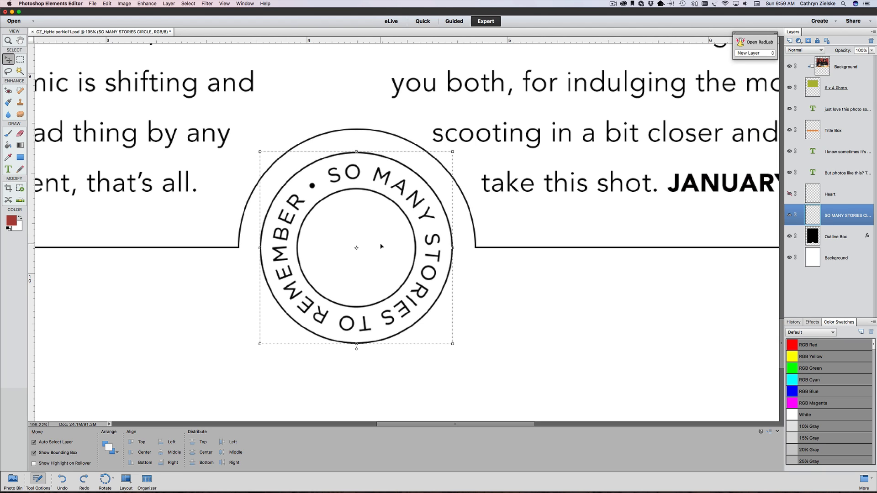
key("super+minus")
key("super+minus")
key("super+minus")
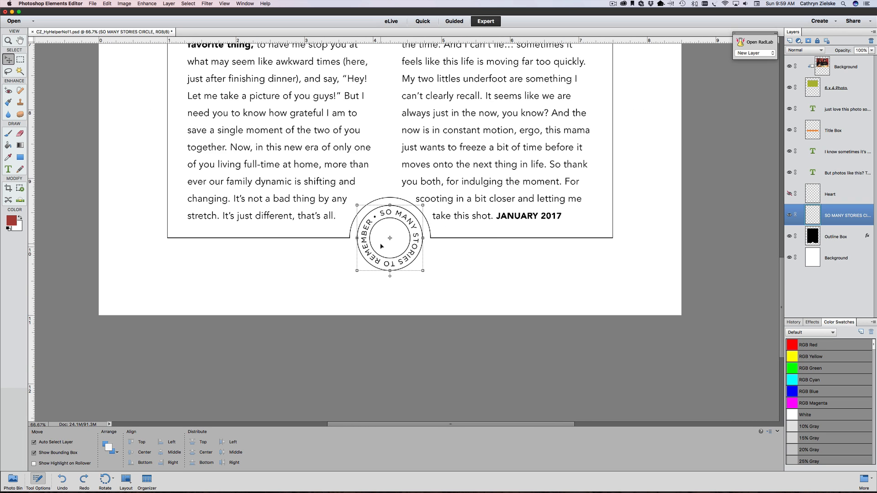
left_click(529, 276)
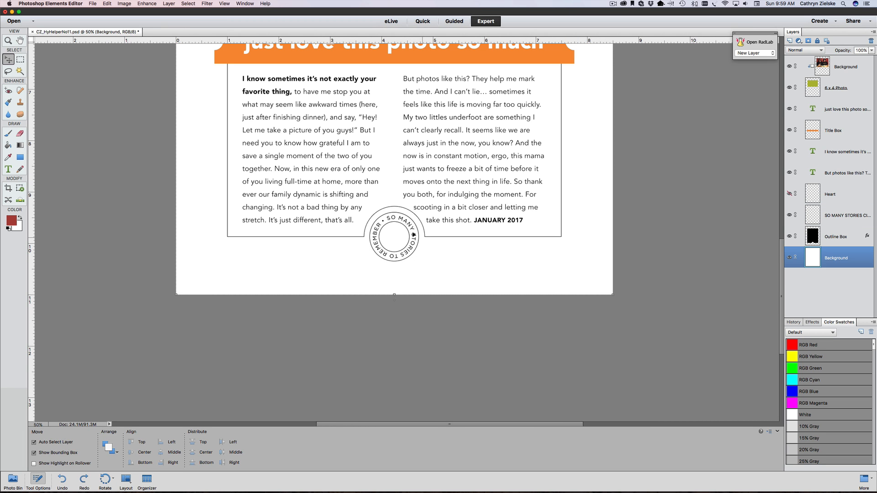
left_click(411, 227)
scroll(411, 227, "up", 5)
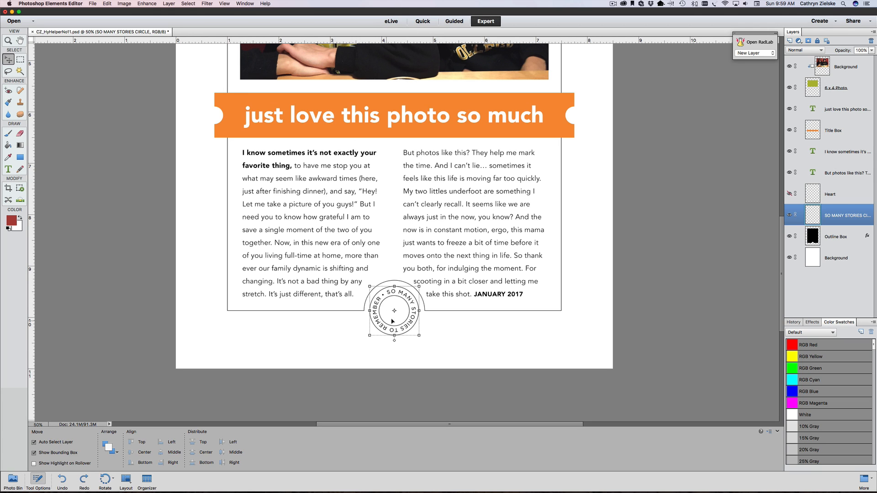
Step: Sample the title bar's orange as the foreground color with the Eyedropper
left_click(556, 102)
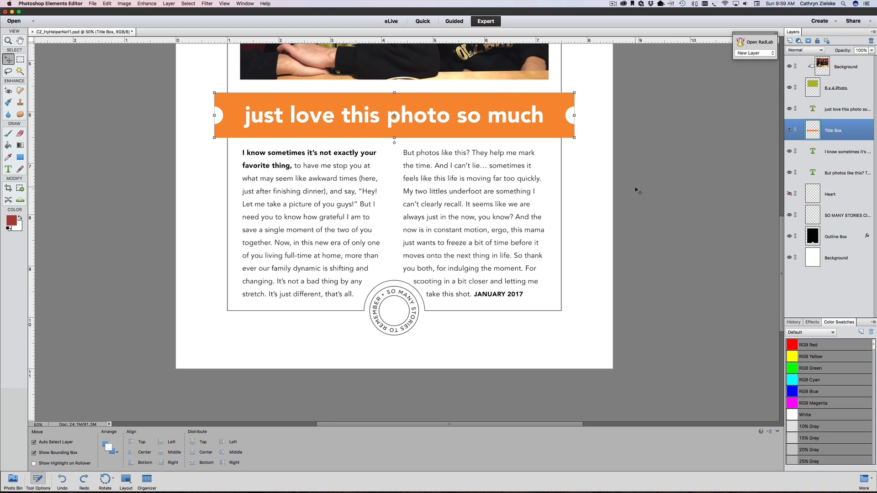
key("i")
left_click(569, 98)
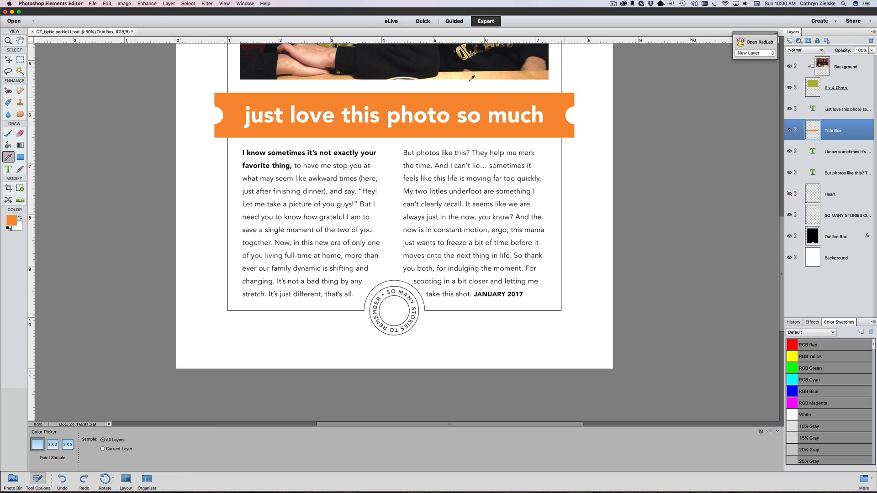
Step: Fill the SO MANY STORIES circle layer with the foreground color at 100% opacity in Normal mode, preserving transparency
left_click(398, 298)
left_click(401, 295)
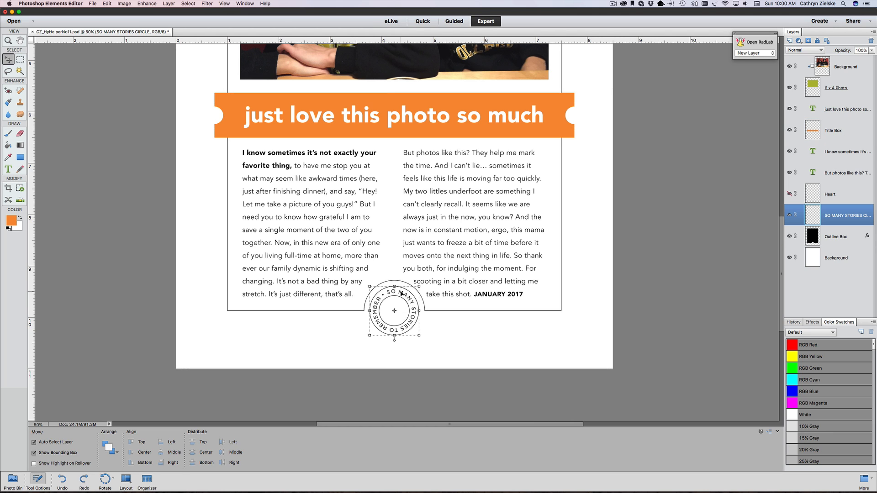
left_click(109, 4)
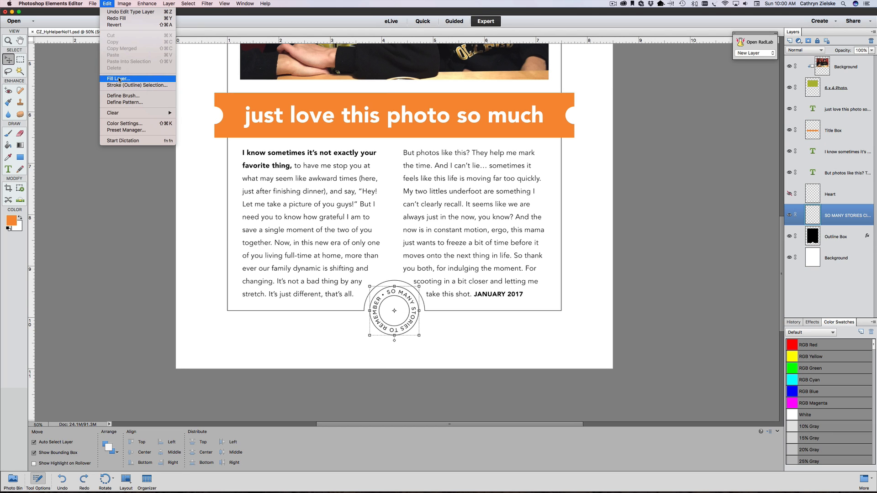
left_click(119, 82)
left_click(157, 154)
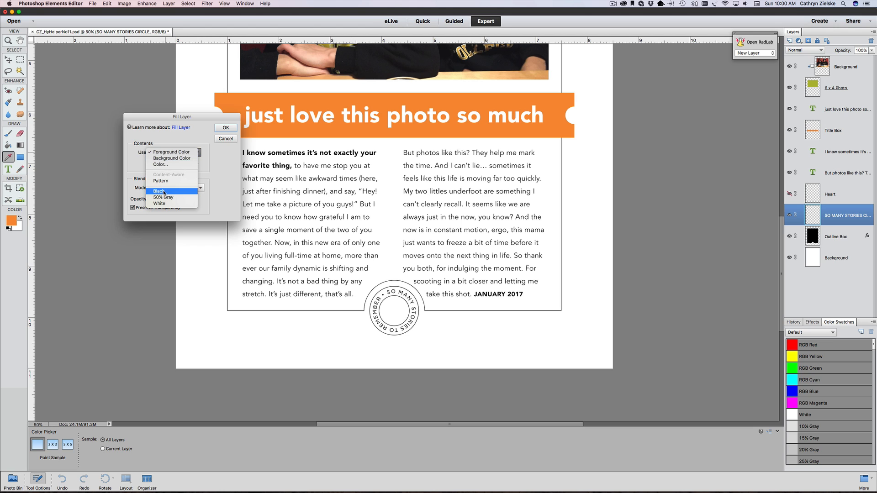
left_click(172, 152)
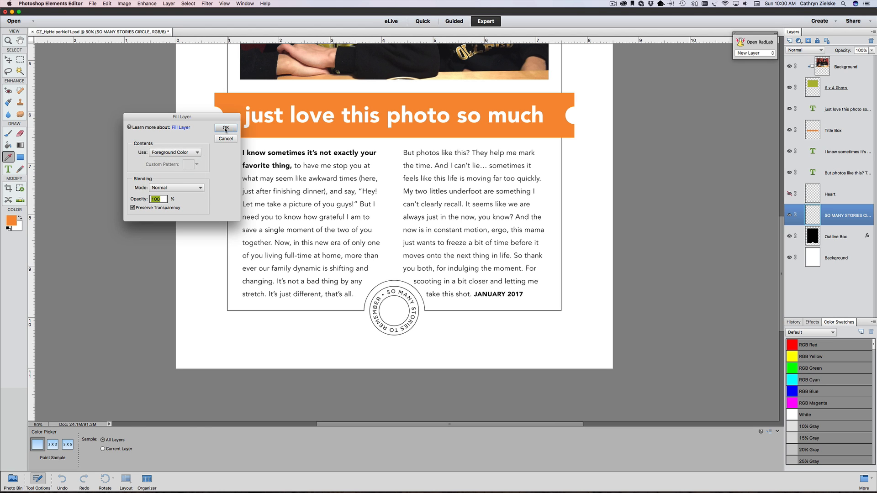
left_click(225, 127)
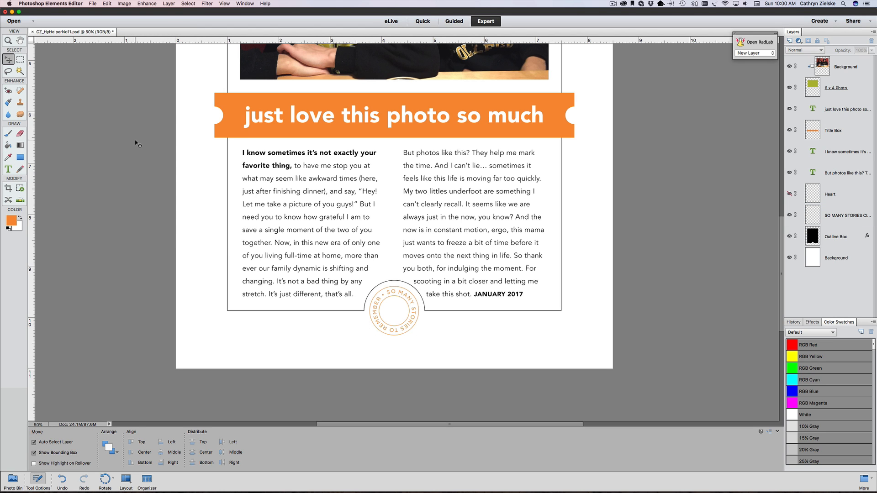
Step: Check the orange circle on the whole page, undo its fill and deselect all layers
key("super+minus")
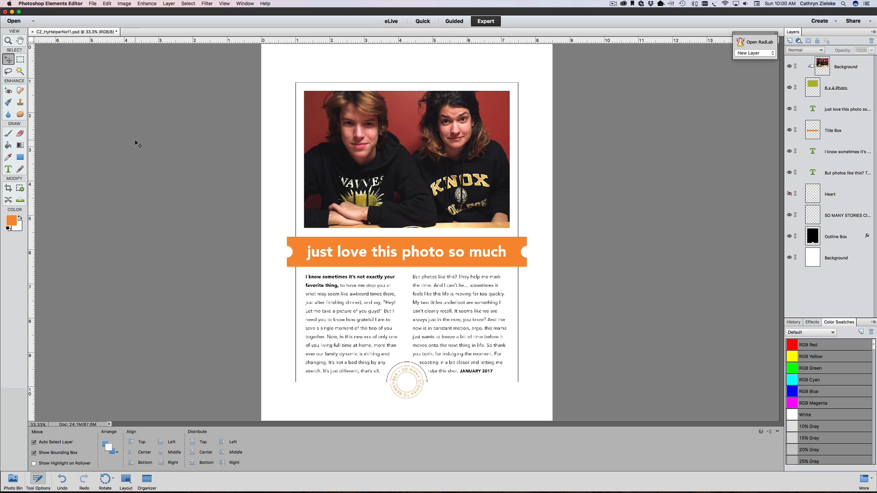
left_click(360, 247)
left_click(411, 369)
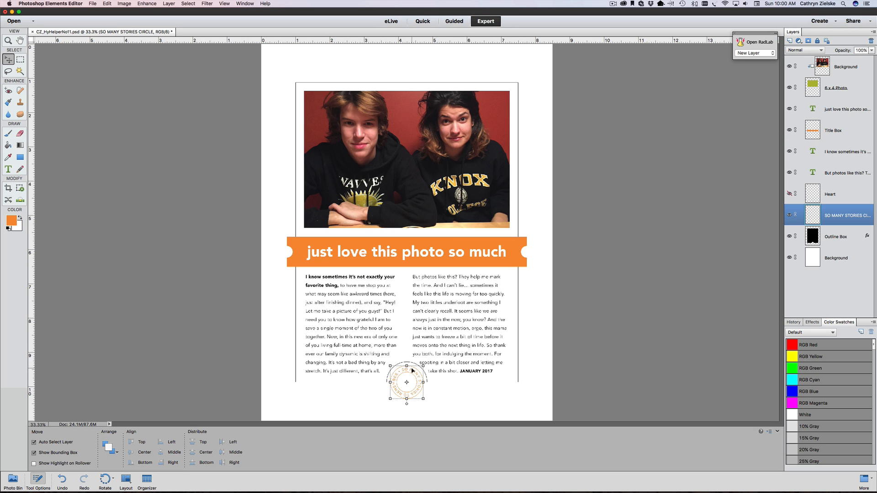
left_click(606, 344)
key("super+z")
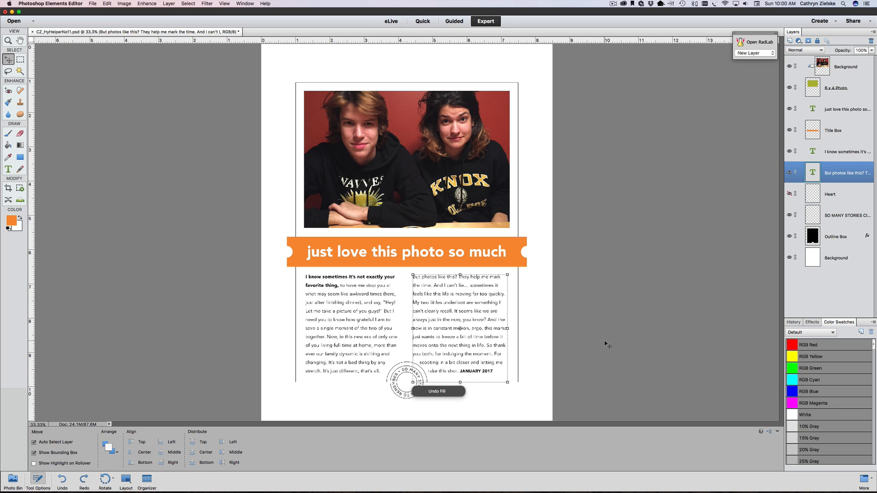
left_click(605, 344)
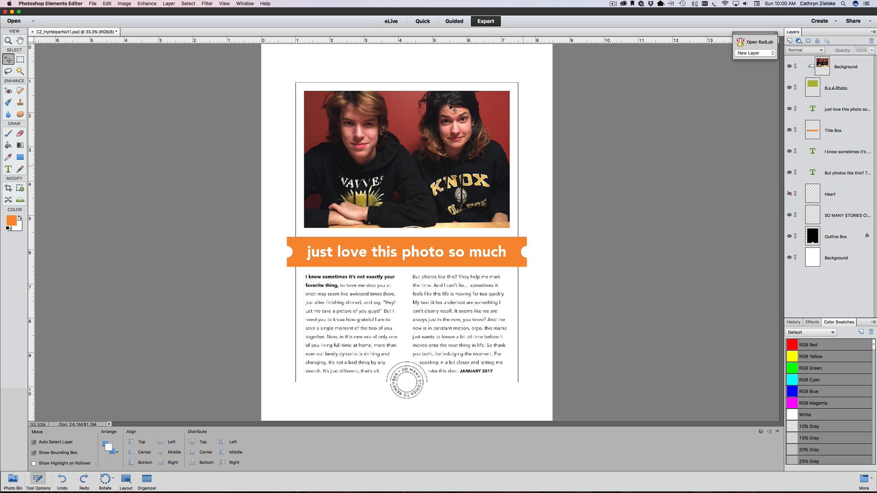
Step: Hide the 6 x 4 Photo layer with its clipped photo to view the other page elements, and show it again
left_click(357, 291)
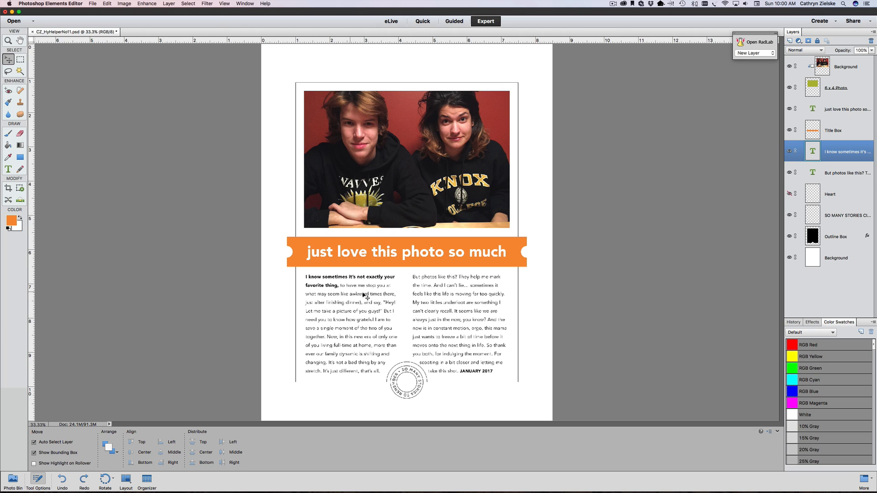
left_click(462, 303)
left_click(515, 239)
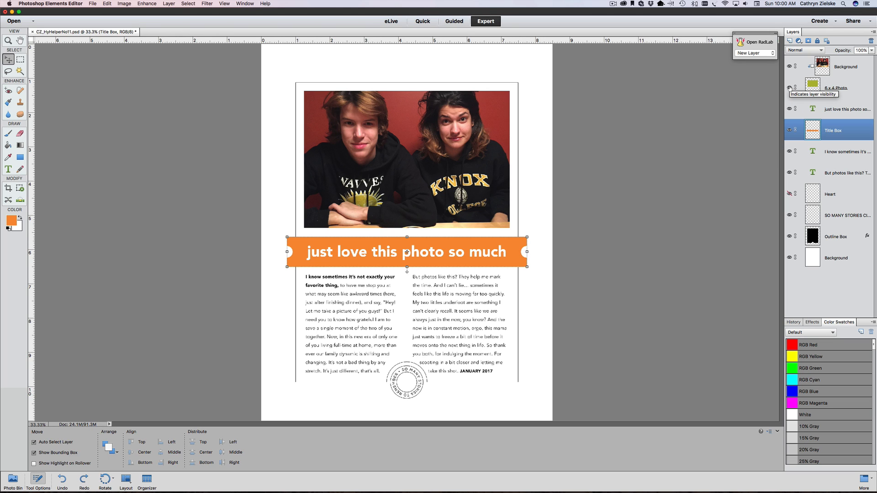
left_click(789, 88)
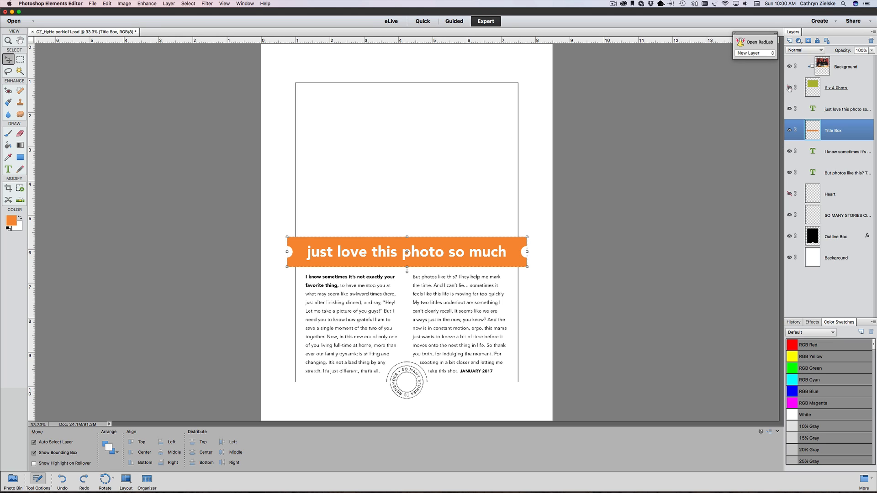
left_click(687, 126)
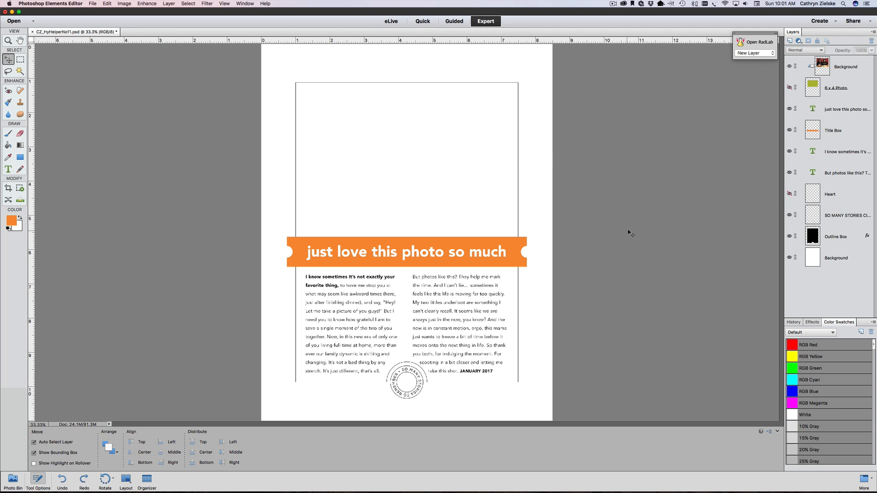
left_click(789, 87)
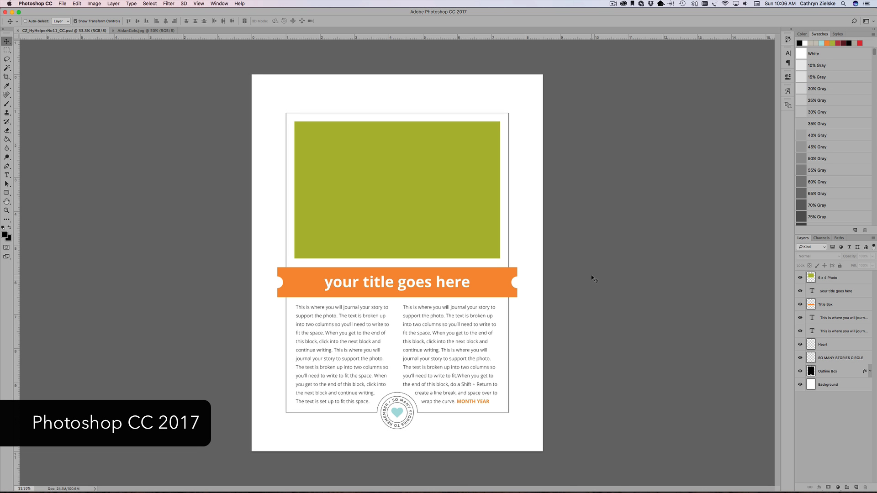
Step: In Photoshop CC, duplicate the open photo's Background layer above the 6 x 4 Photo layer in CZ_HyHelperNo11_CC.psd and close the photo file
key("super+plus")
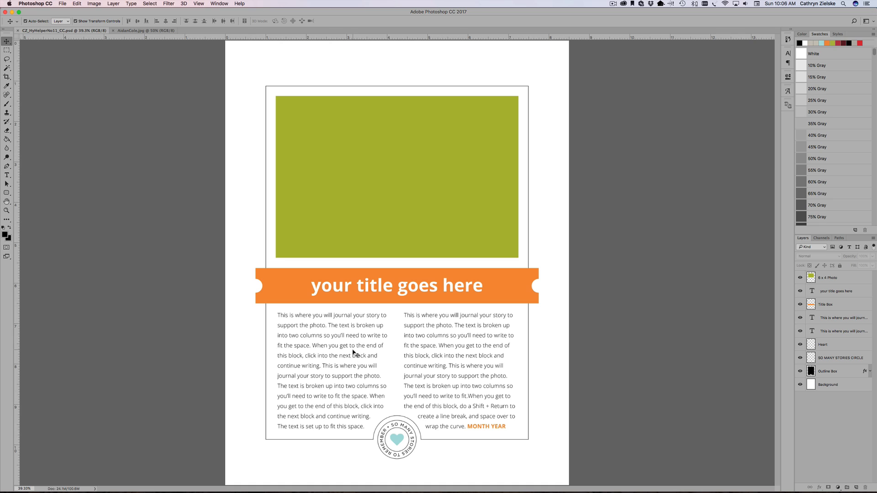
left_click(397, 198)
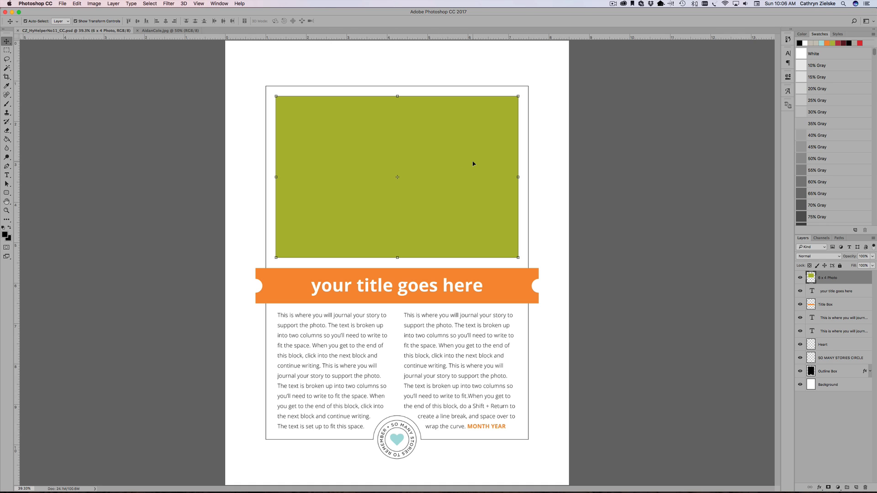
left_click(160, 31)
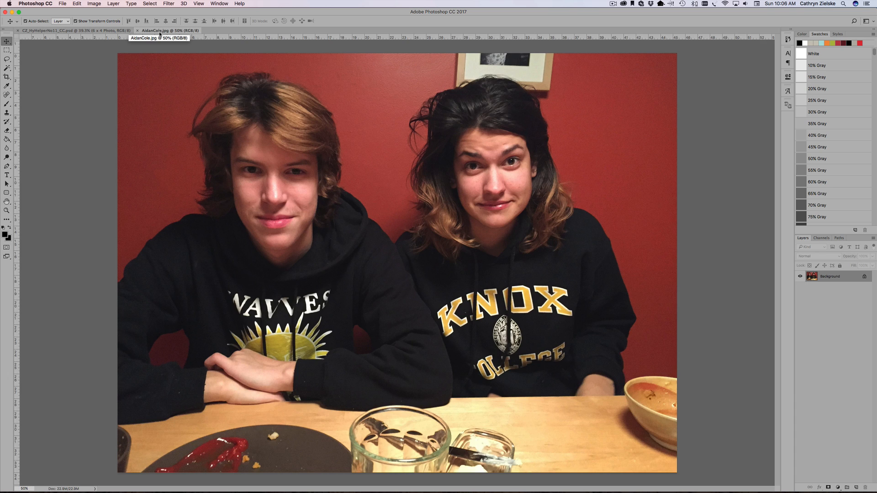
right_click(846, 279)
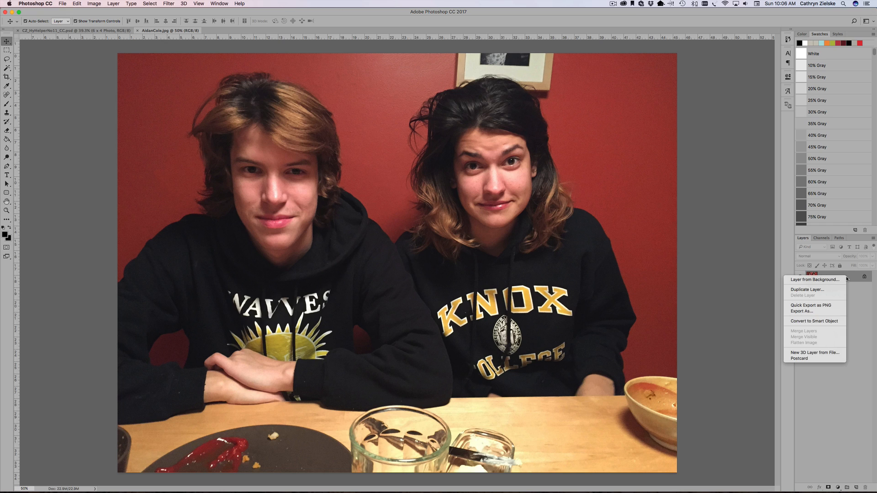
left_click(831, 293)
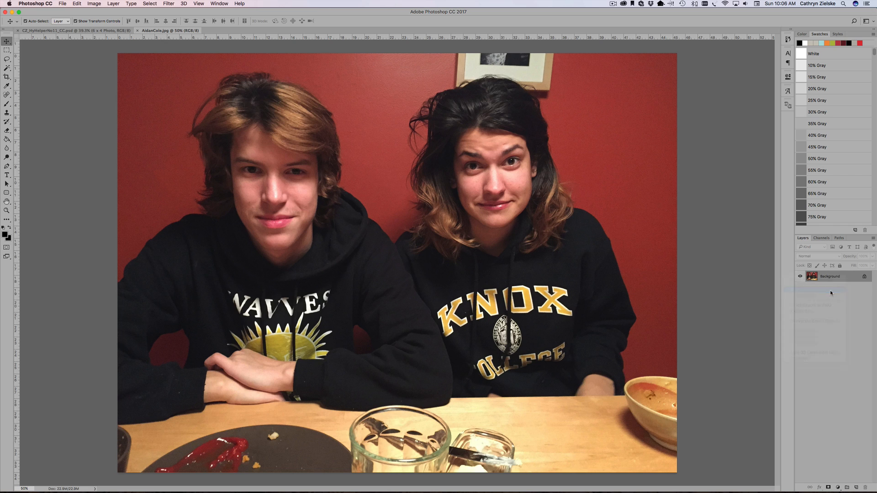
left_click(457, 239)
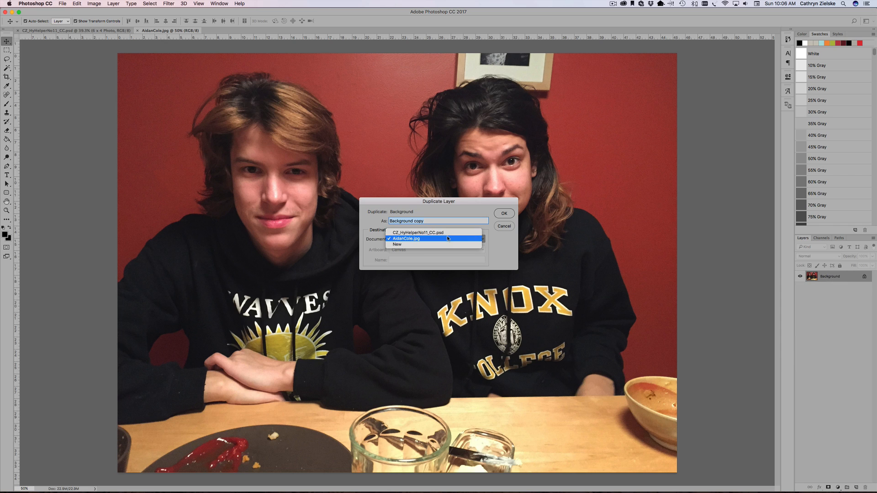
left_click(447, 233)
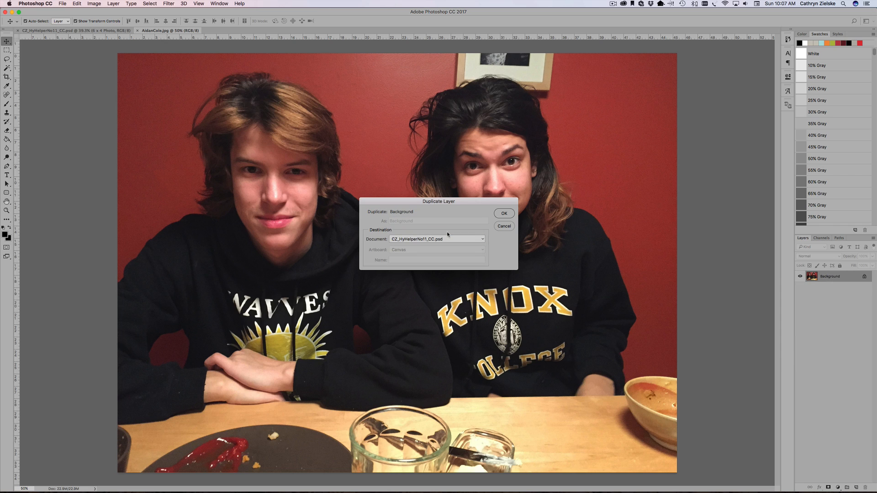
left_click(512, 214)
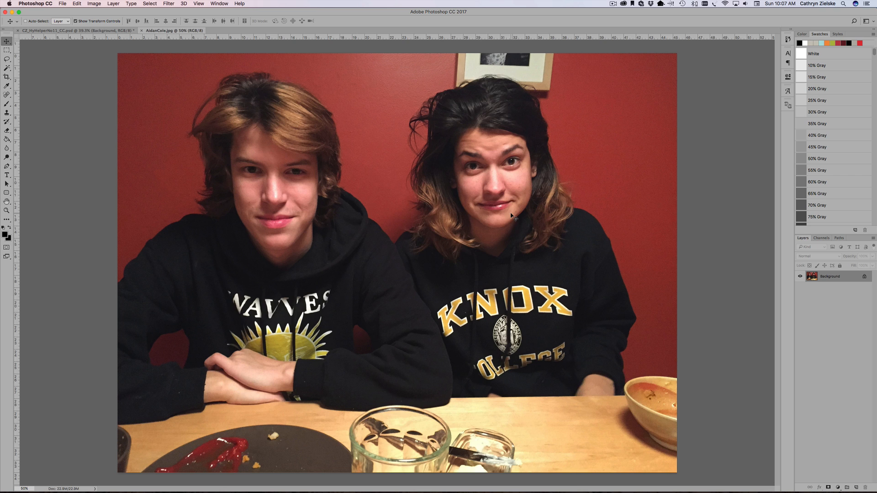
key("super+w")
Step: Move the copied photo slightly up the page and clip it to the 6 x 4 Photo layer
left_click_drag(503, 242, 503, 215)
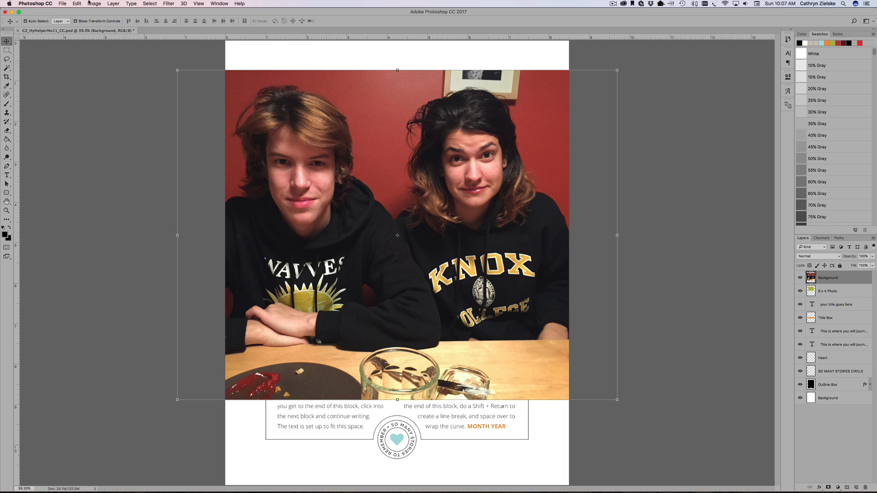
left_click(113, 3)
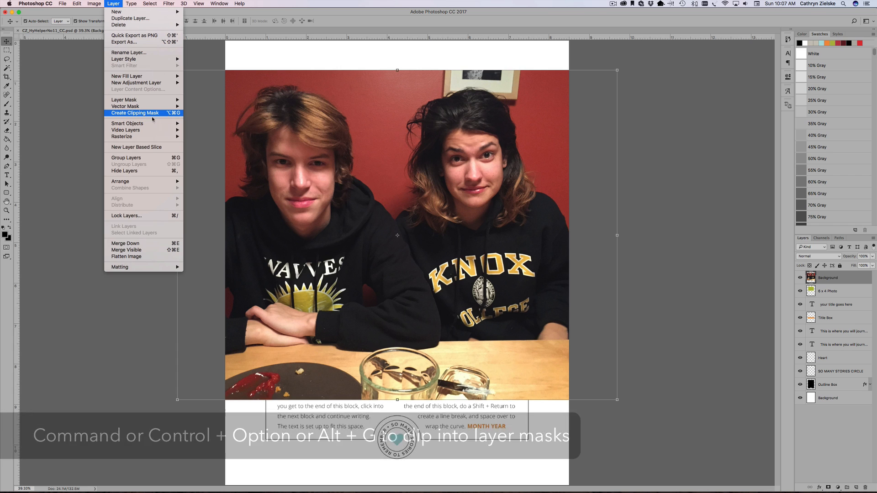
left_click(68, 127)
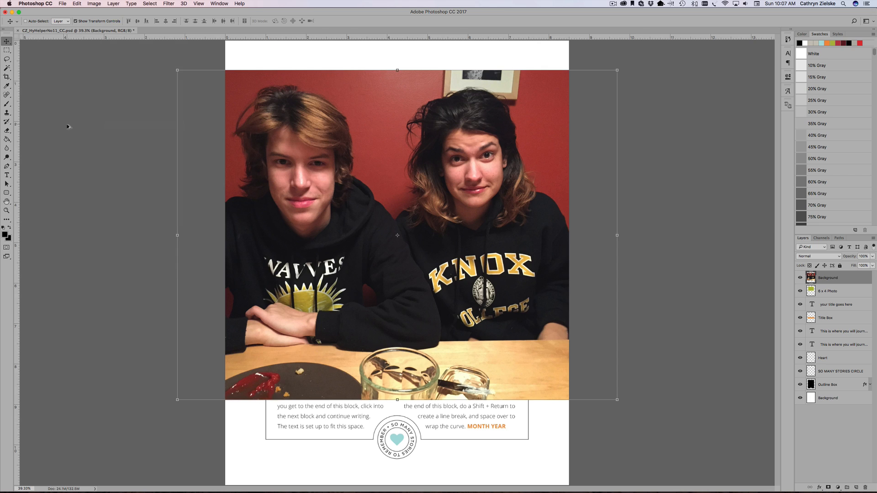
key("super+alt+g")
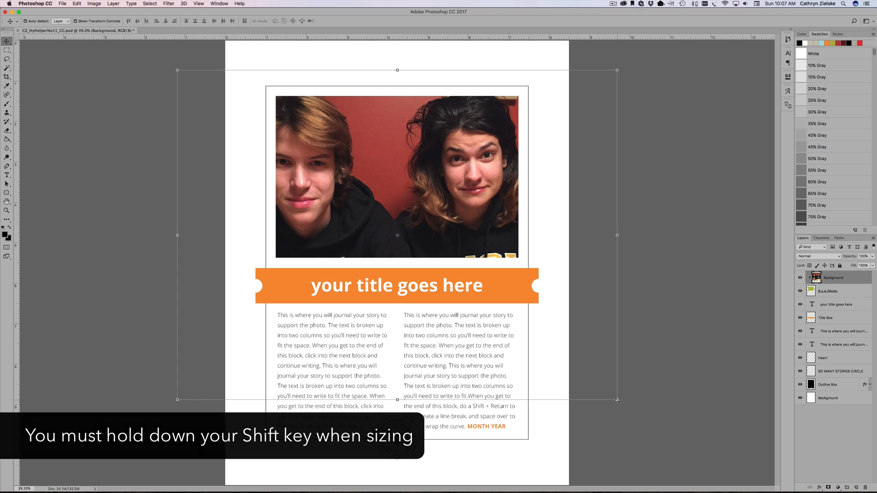
Step: Scale the clipped photo proportionally to about 63.4% and position it over the photo frame at the top of the page
left_click_drag(617, 400, 633, 414)
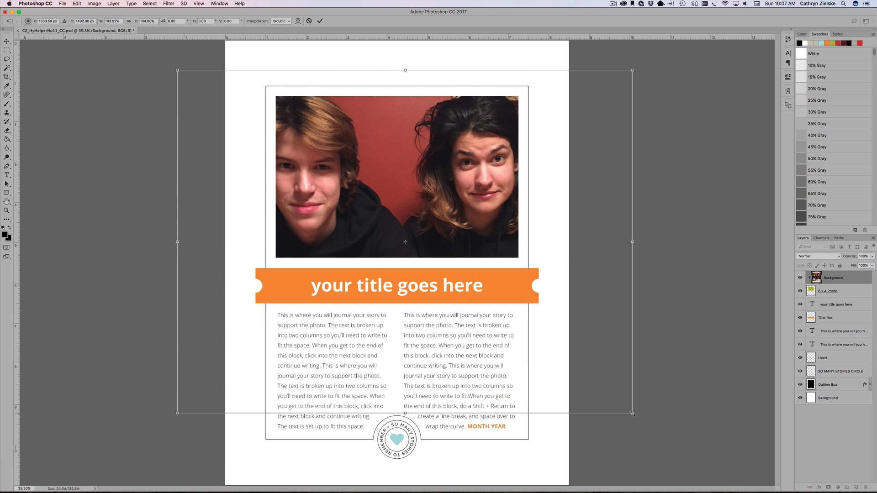
key("super+z")
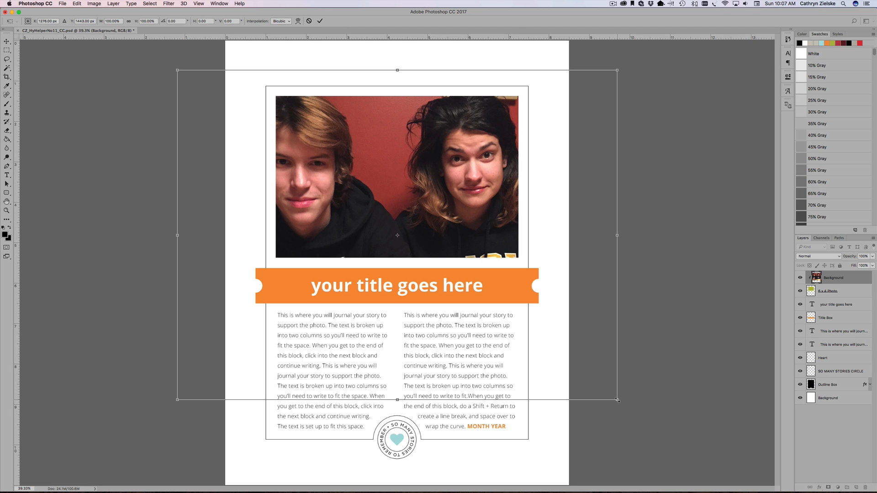
left_click_drag(617, 401, 555, 328)
left_click_drag(443, 176, 447, 133)
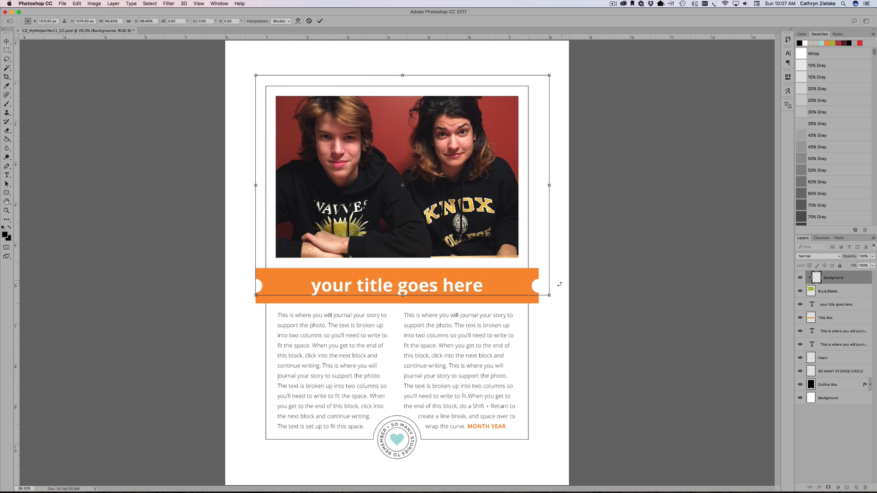
left_click_drag(549, 296, 542, 289)
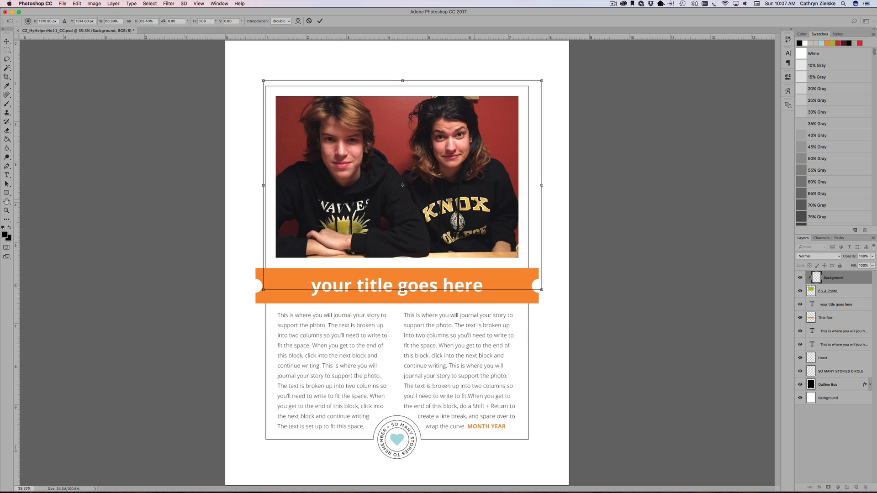
Step: Nudge the clipped photo slightly up and to the right within its frame, apply the transform and deselect all layers
left_click_drag(474, 201, 476, 197)
key("Up")
key("Up")
key("Up")
key("Up")
key("Up")
key("Up")
key("Up")
key("Up")
key("Up")
key("Up")
key("Up")
key("Up")
key("Up")
key("Up")
key("Up")
key("Up")
key("Up")
key("Up")
key("Up")
key("Up")
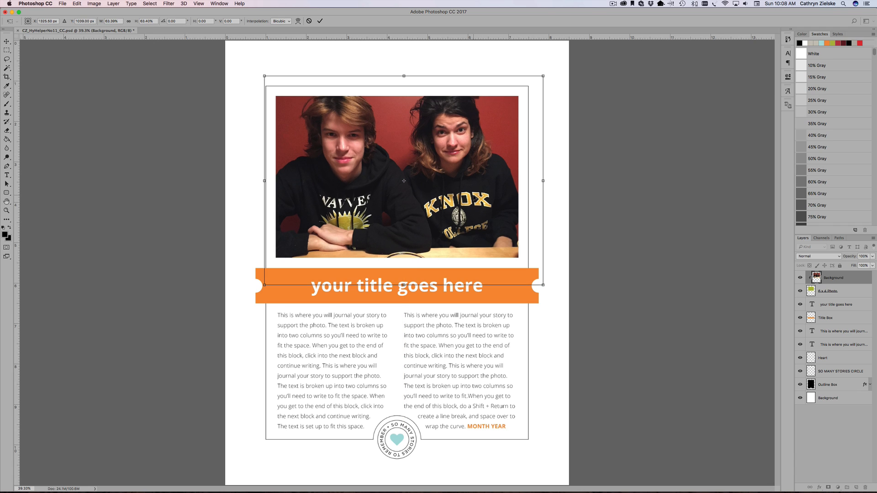
key("Right")
key("Right")
key("Right")
key("Right")
key("Right")
key("Right")
key("Right")
key("Right")
key("Right")
key("Right")
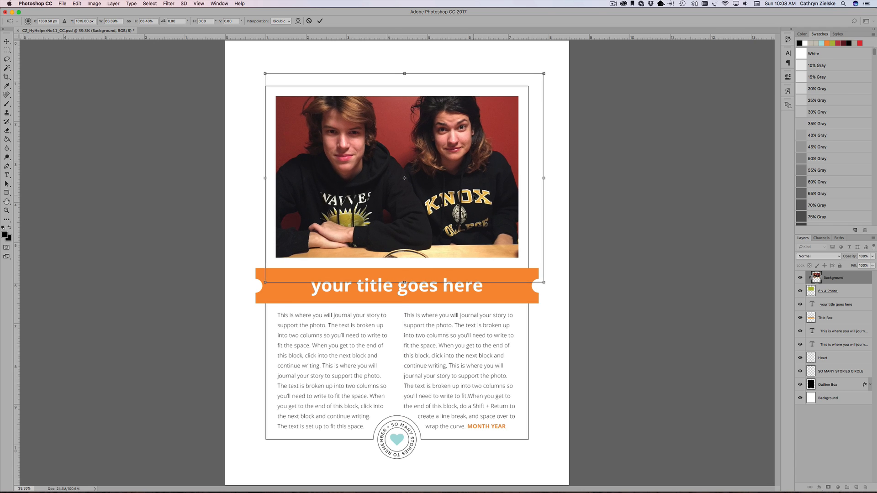
key("Left")
key("Left")
key("Left")
key("Left")
key("Left")
key("Return")
left_click(644, 212)
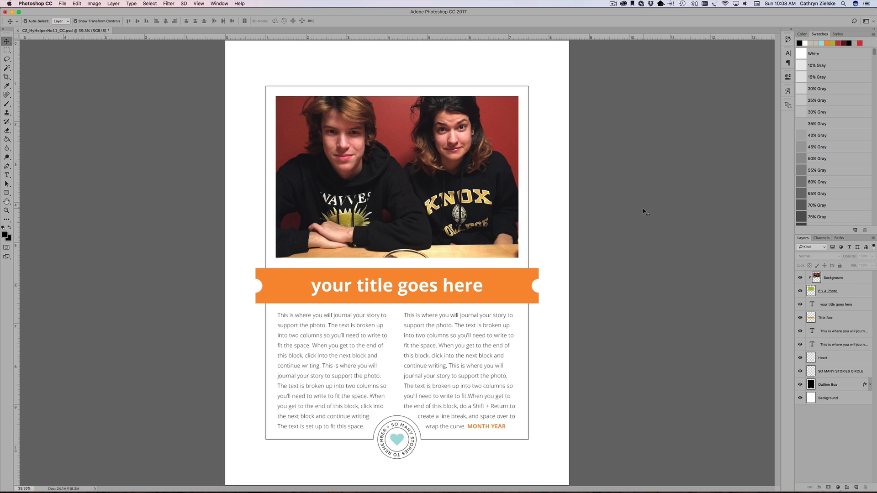
Step: Set the title on the orange banner to Avenir Black and replace its text with "just love this photo so much"
left_click(441, 290)
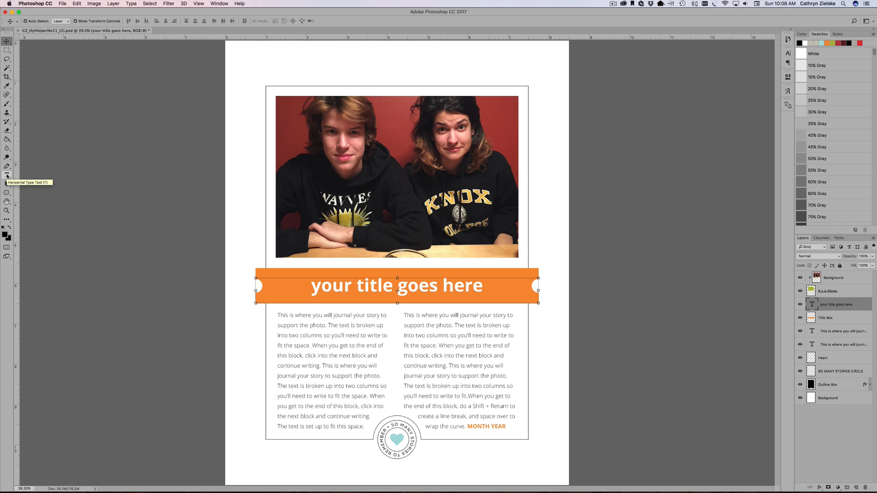
left_click(7, 175)
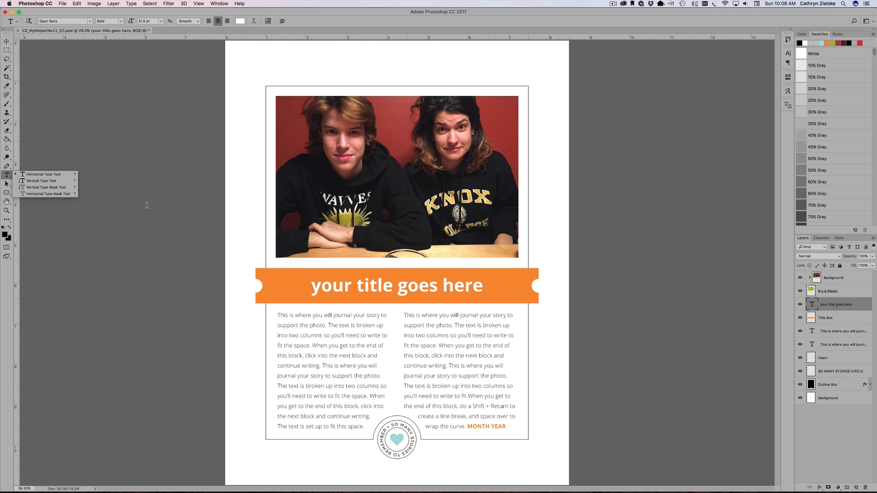
triple_click(332, 286)
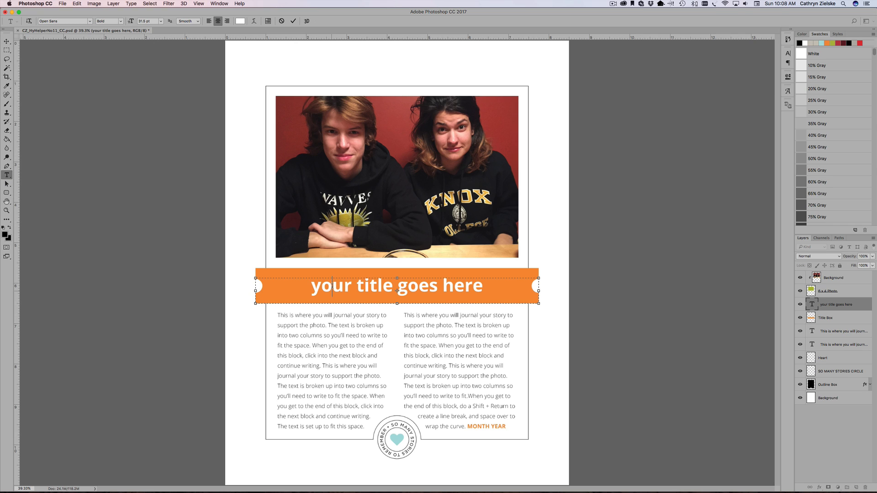
left_click(73, 19)
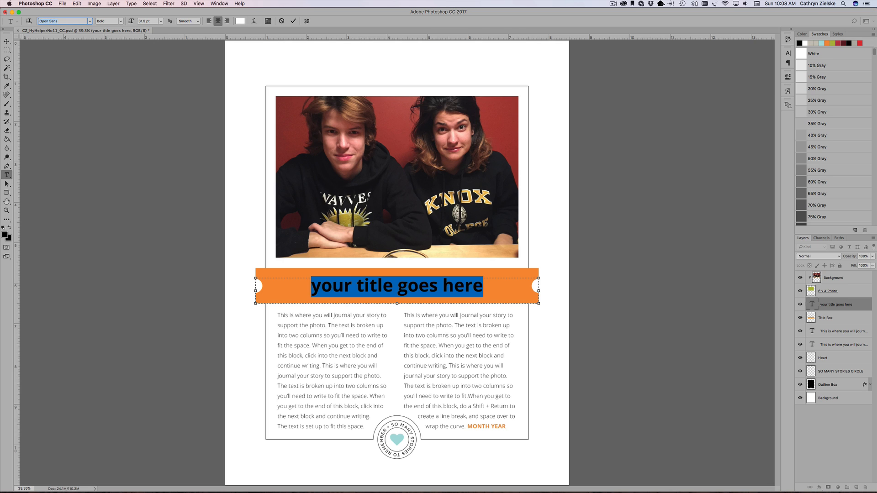
type("Avenir")
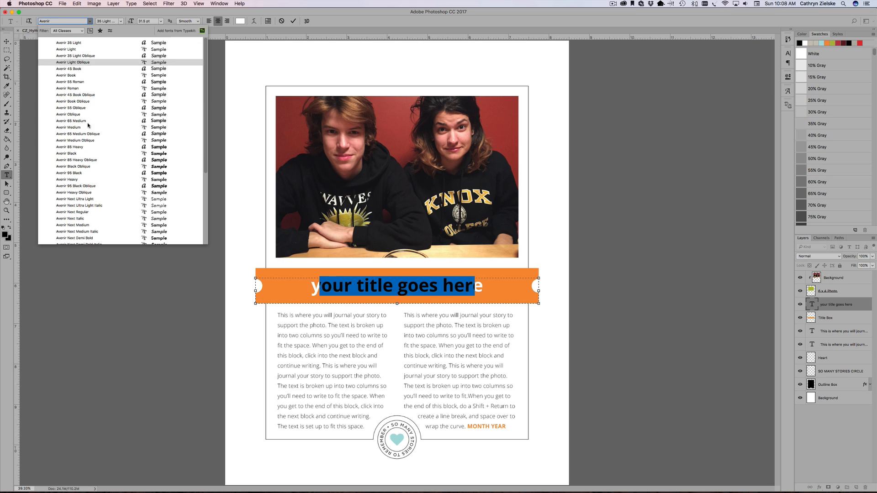
left_click(80, 153)
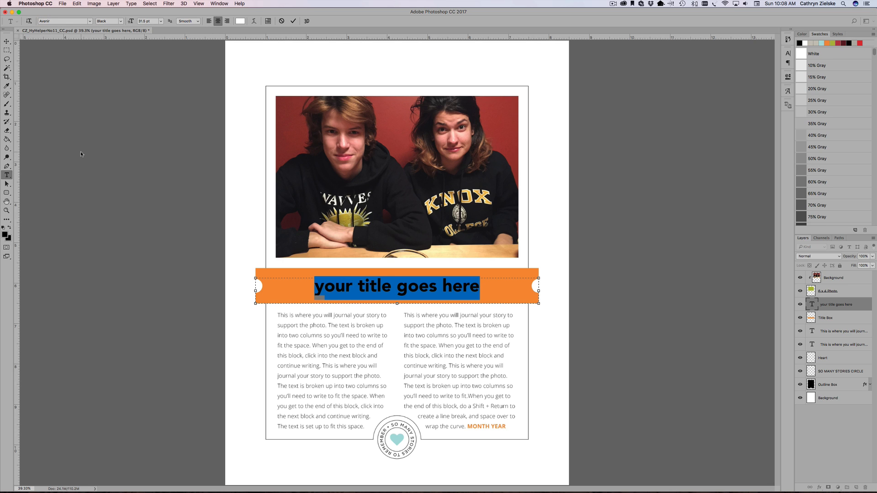
type("just love thi")
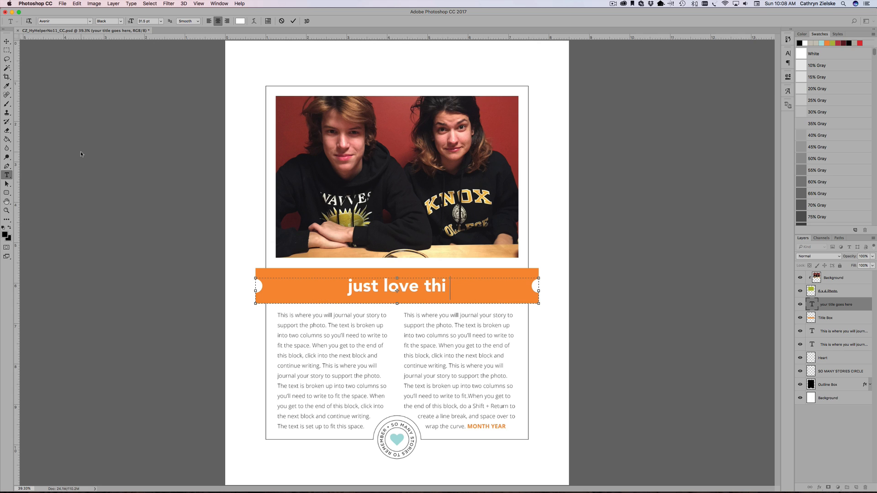
type("s photo so much")
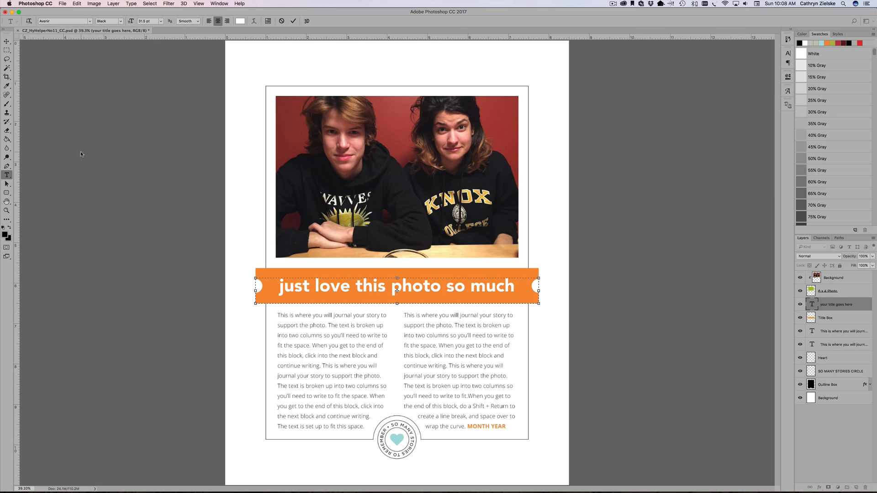
Step: Change all text in the left journaling column to Avenir 45 Book and copy that text
left_click(348, 336)
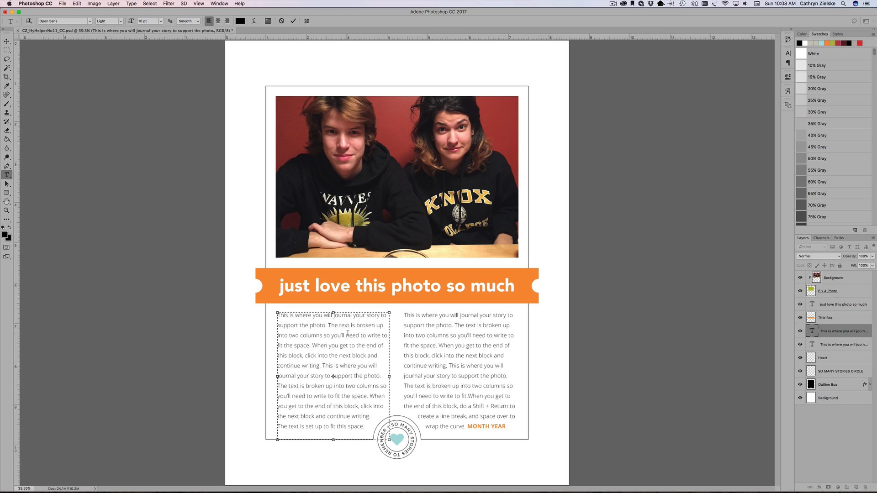
key("super+a")
key("super+c")
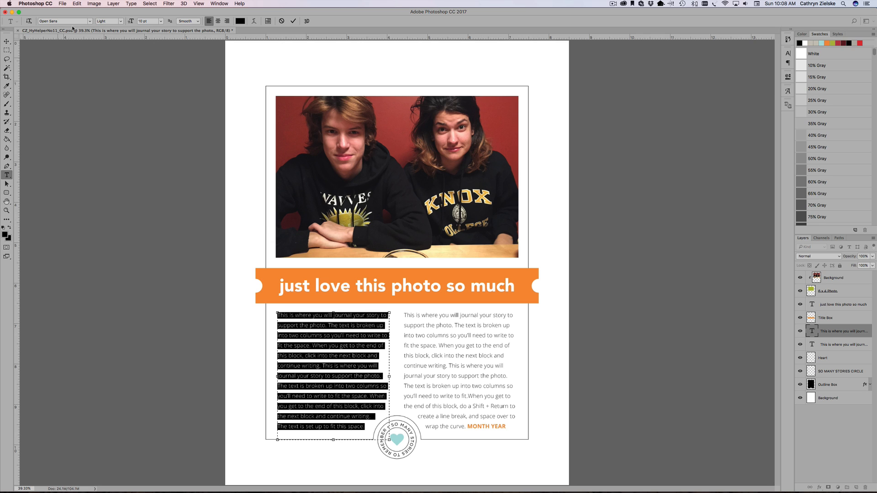
left_click(40, 21)
type("Avenir")
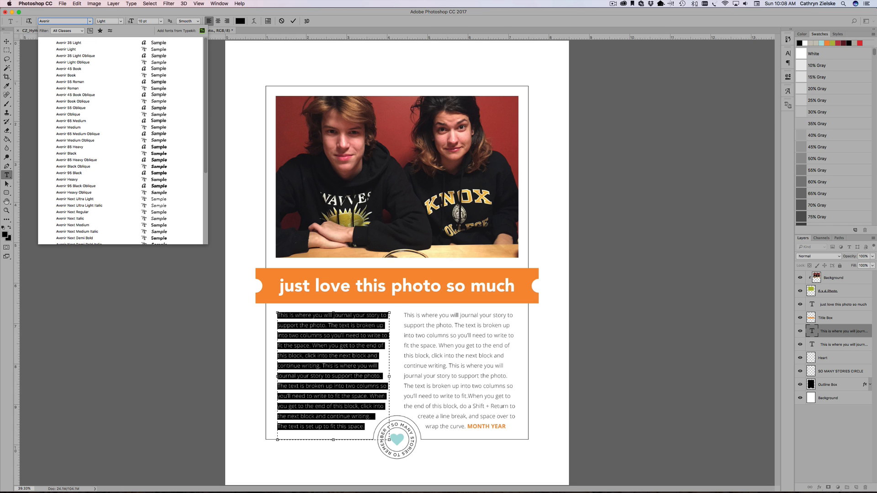
left_click(84, 70)
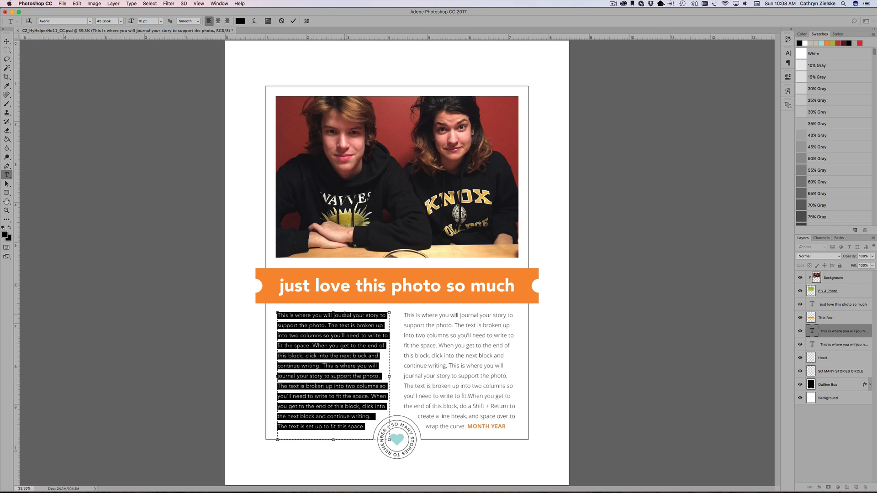
key("super+Return")
Step: Replace all text in the right journaling column with the copied Avenir text and return to the Move tool
left_click(422, 339)
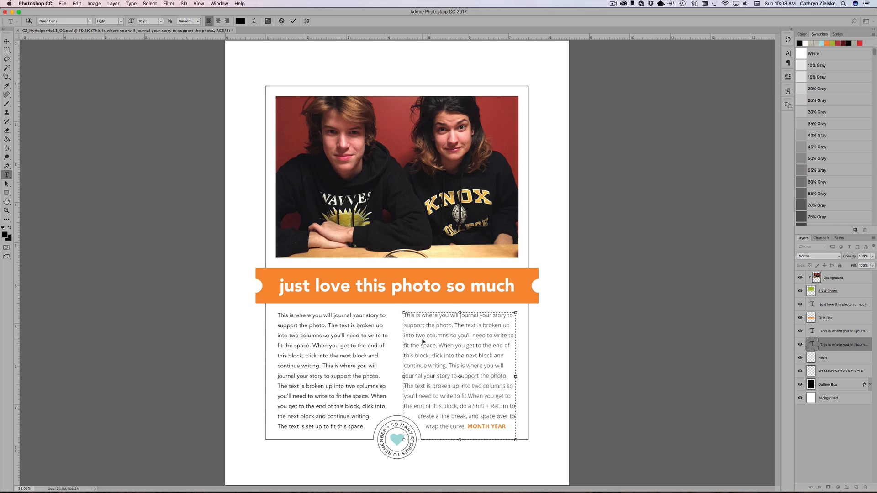
key("super+a")
key("super+v")
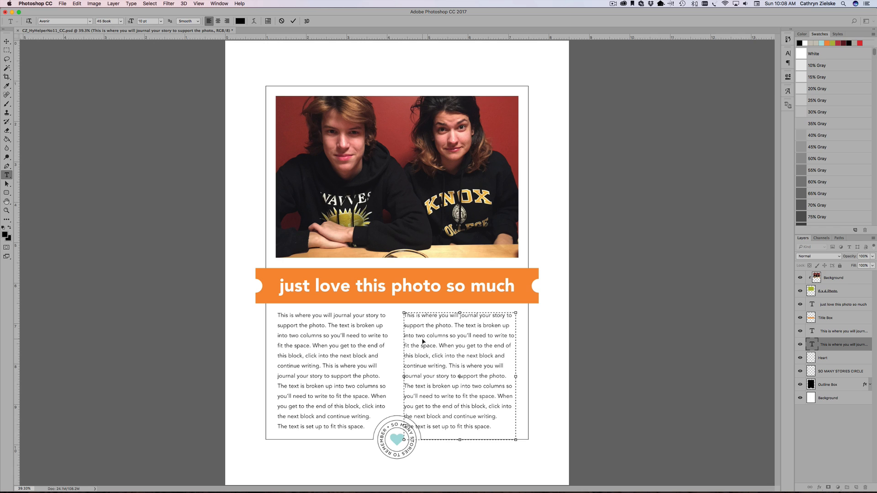
left_click(12, 42)
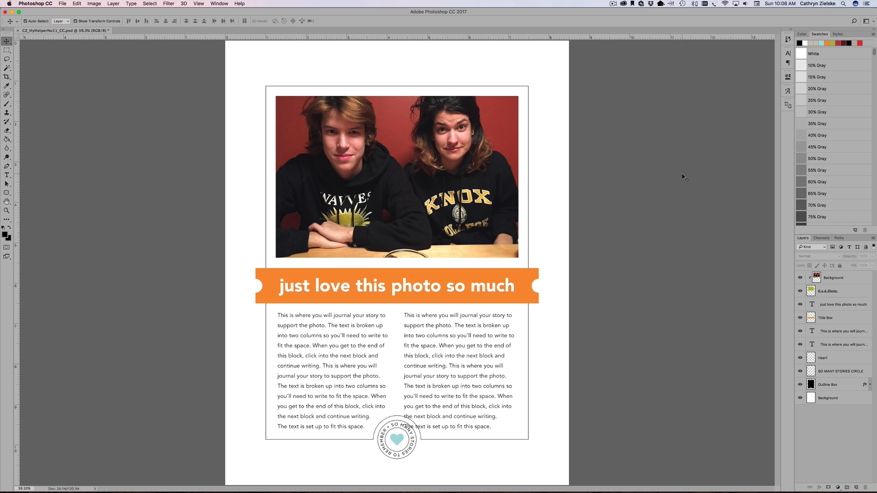
Step: Hide the 6 x 4 Photo layer with its clipped photo, and hide the Heart layer inside the round badge
left_click(456, 168)
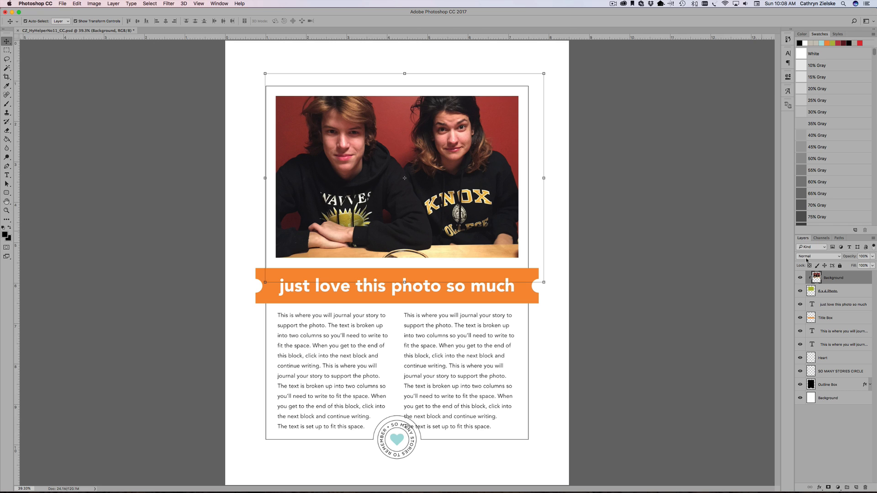
left_click(800, 291)
left_click(704, 318)
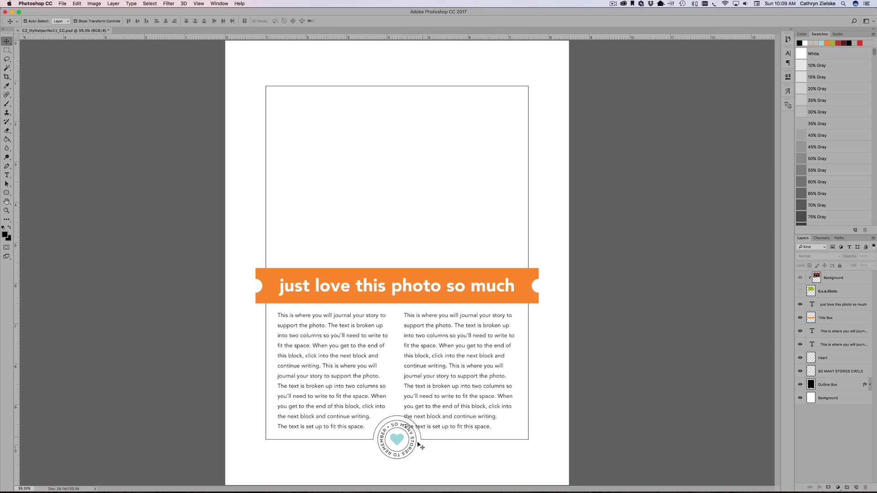
left_click(402, 445)
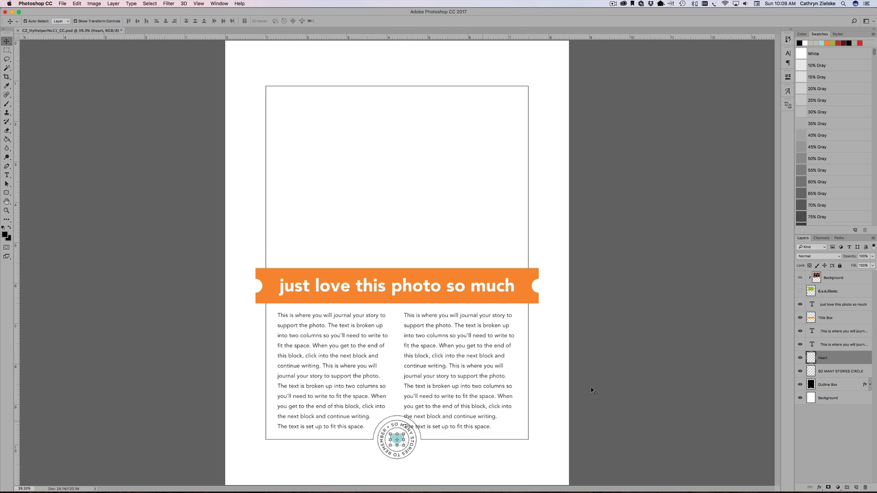
left_click(800, 358)
left_click(676, 333)
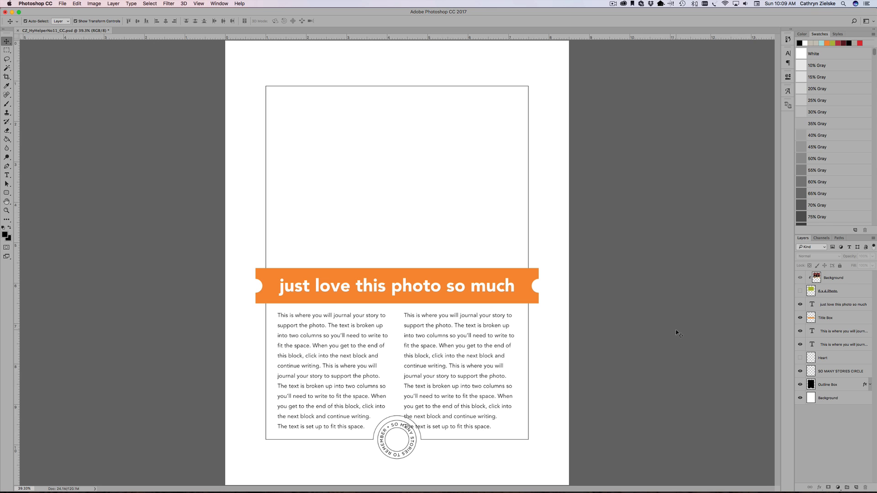
Step: Preview IMG_0897.jpg and IMG_0899.jpg in the Desktop folder and open IMG_0899.jpg
key("super+o")
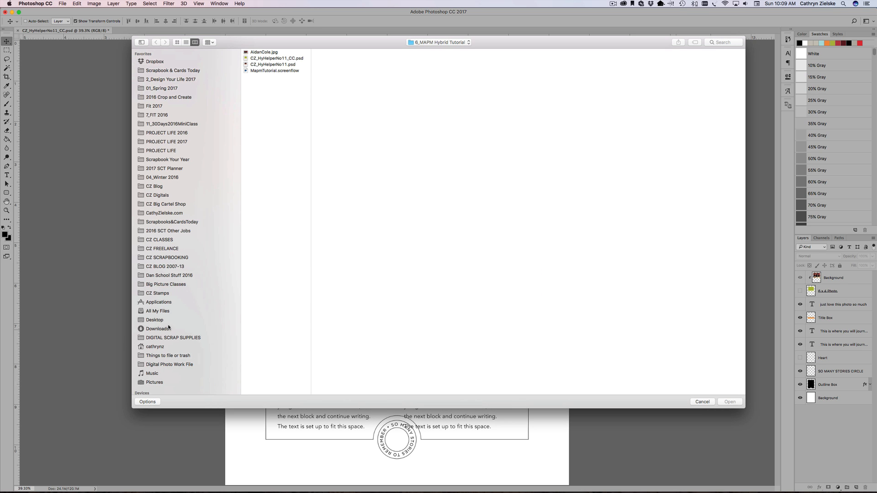
left_click(158, 320)
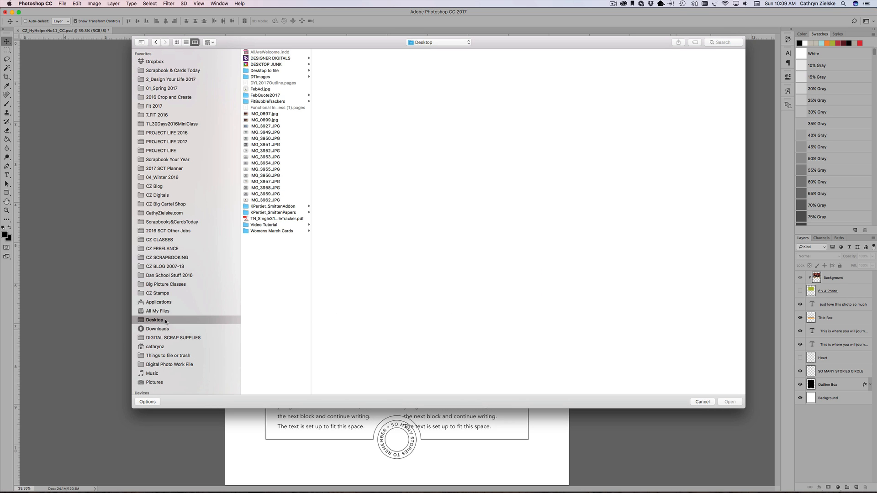
left_click(263, 114)
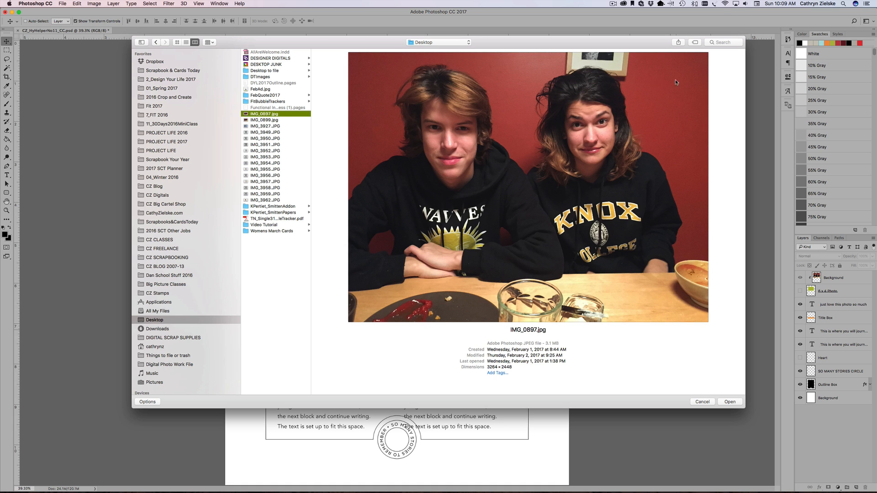
left_click(271, 121)
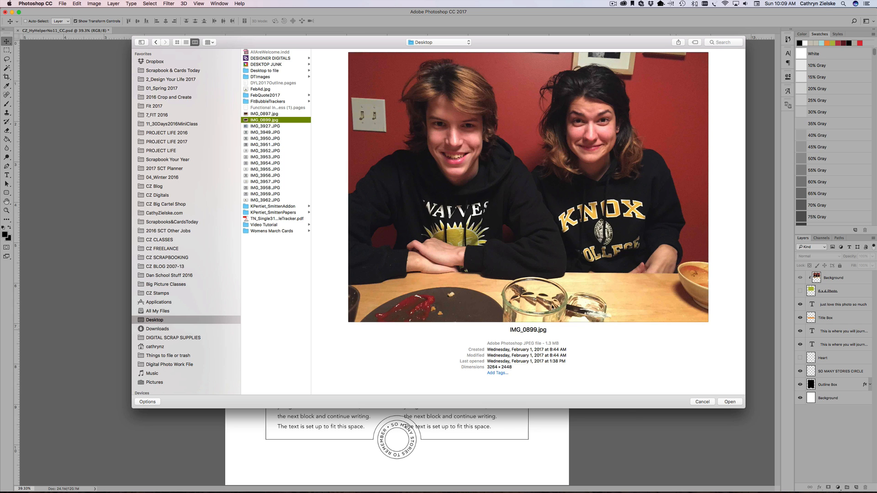
left_click(731, 402)
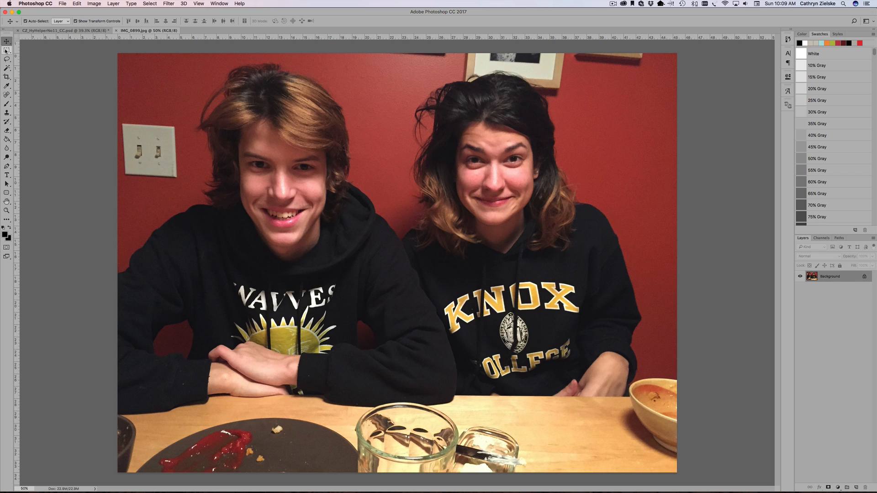
Step: Remove the light switch from the red wall with a rectangular selection and a Content-Aware fill, and deselect
left_click(6, 50)
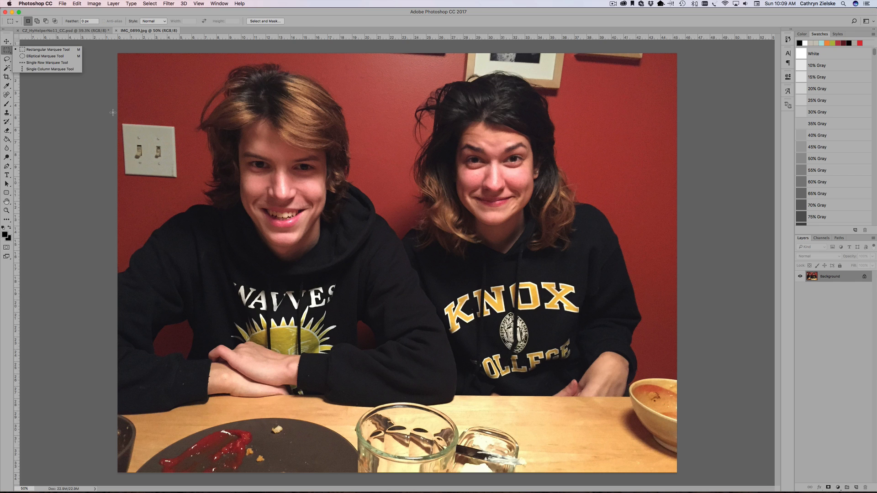
left_click_drag(117, 112, 182, 186)
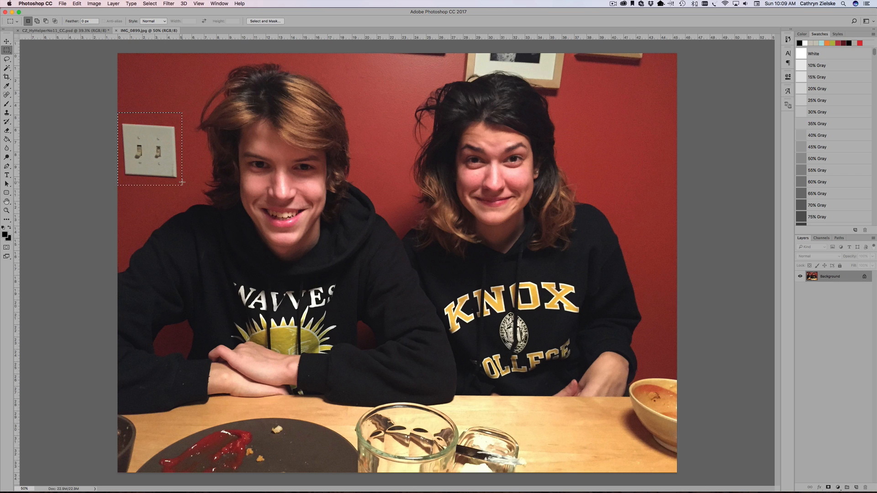
left_click(76, 3)
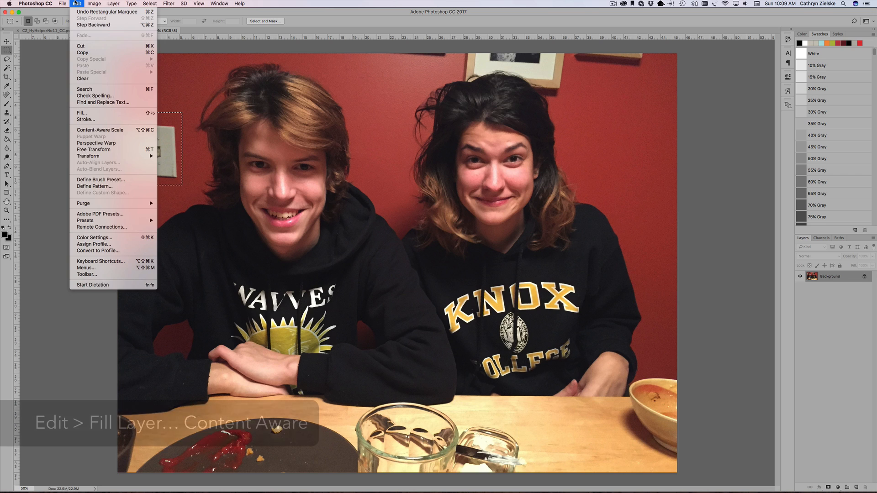
left_click(110, 117)
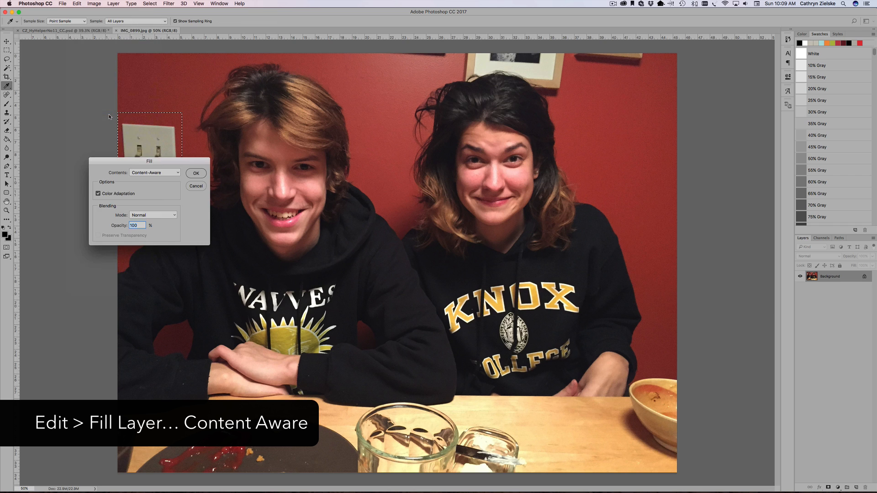
left_click_drag(169, 160, 192, 211)
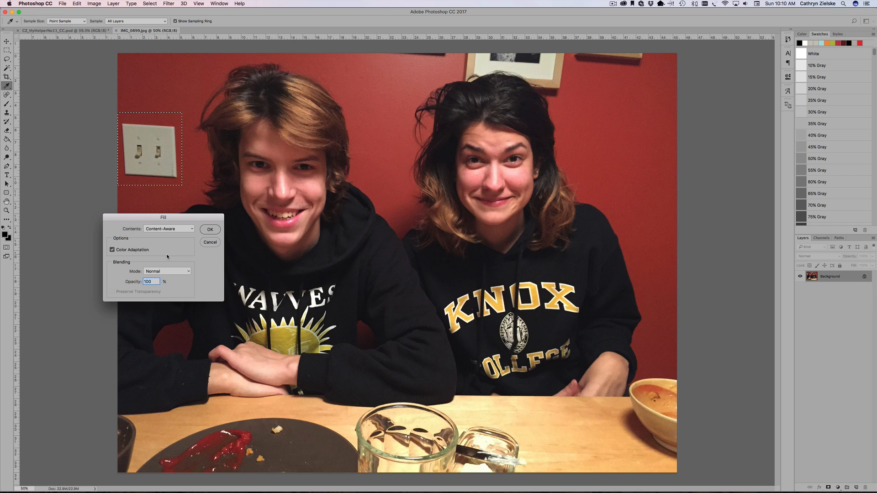
left_click(214, 230)
key("m")
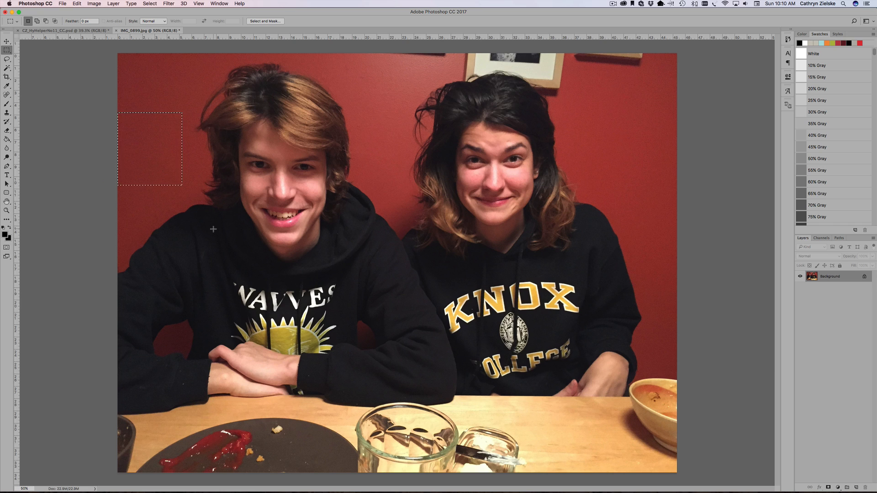
key("super+d")
Step: Select the dark frame sliver at the photo's upper edge between the two heads, fill it Content-Aware, and deselect
left_click_drag(454, 53, 383, 61)
left_click(77, 4)
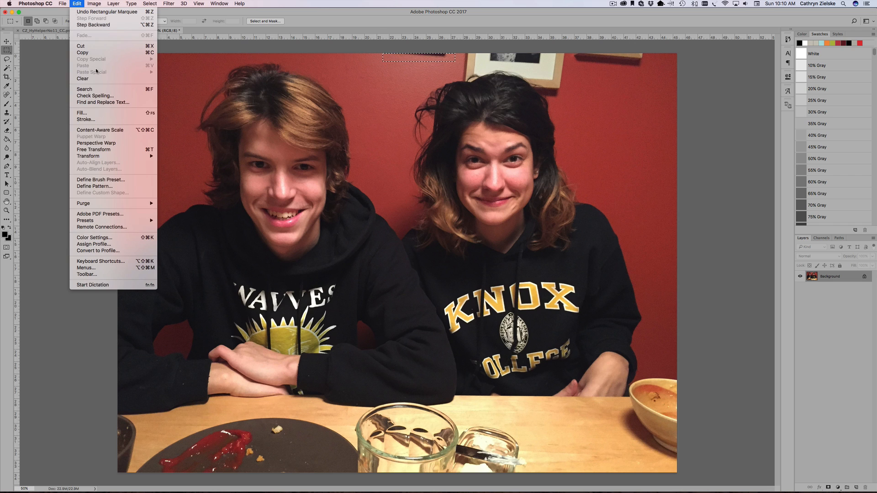
left_click(110, 114)
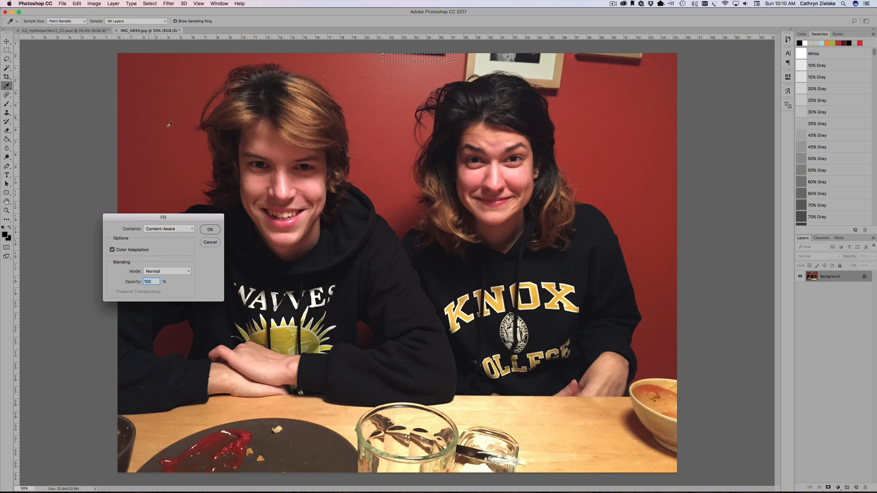
left_click(210, 230)
key("m")
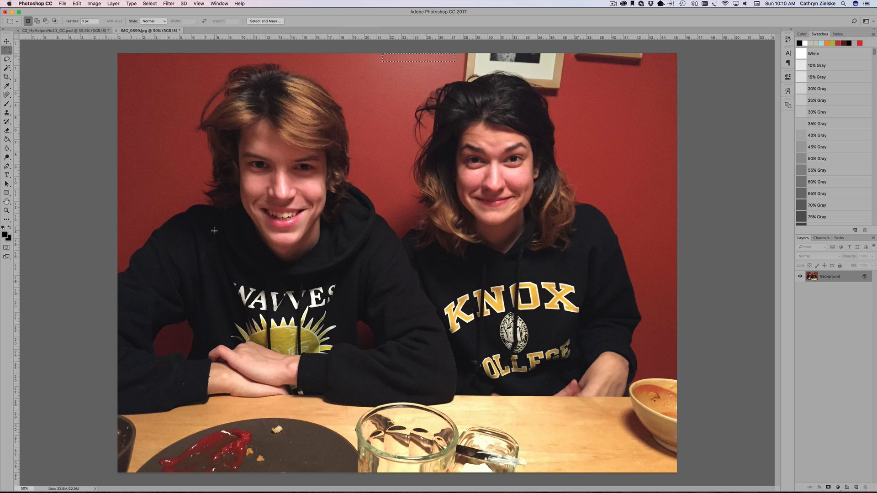
key("super+d")
Step: Remove the frame fragment near the photo's upper right corner with a rectangular selection and Content-Aware fill, and deselect
left_click_drag(660, 48, 571, 69)
left_click(77, 3)
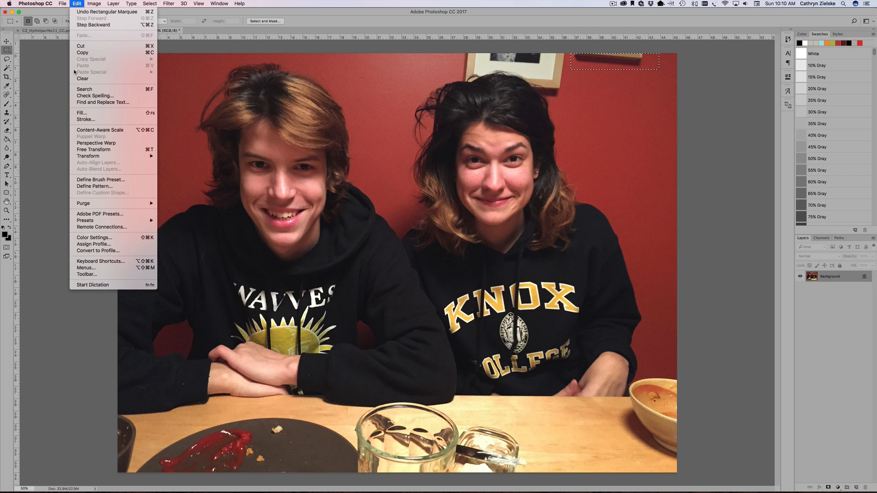
left_click(83, 113)
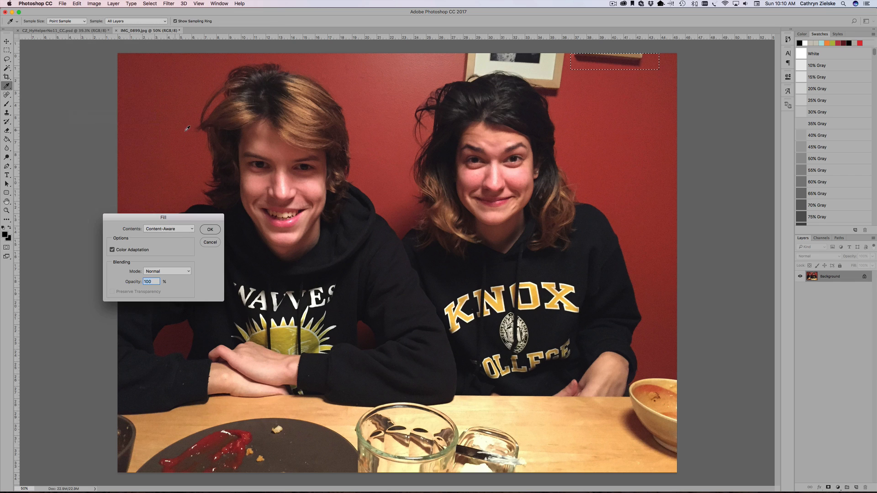
left_click(215, 231)
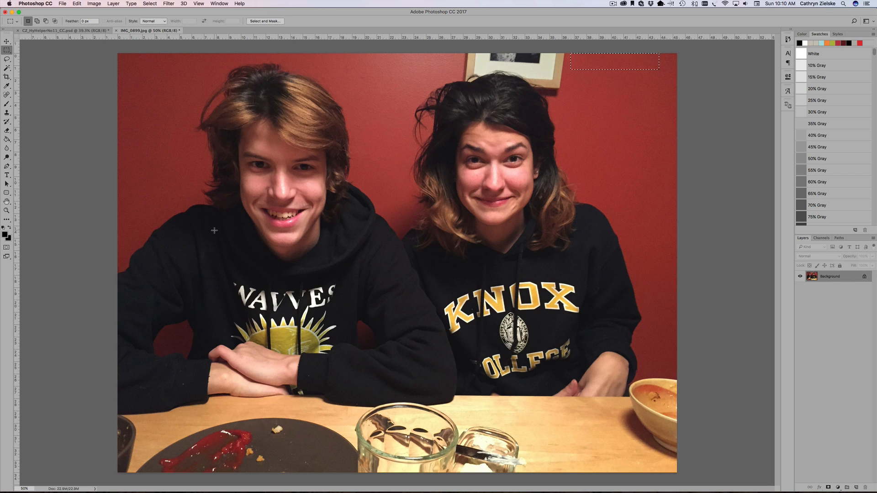
key("super+d")
Step: Try to remove the framed picture above the woman's hair with a Lasso selection and Content-Aware fill, undo the fill and deselect
left_click(7, 59)
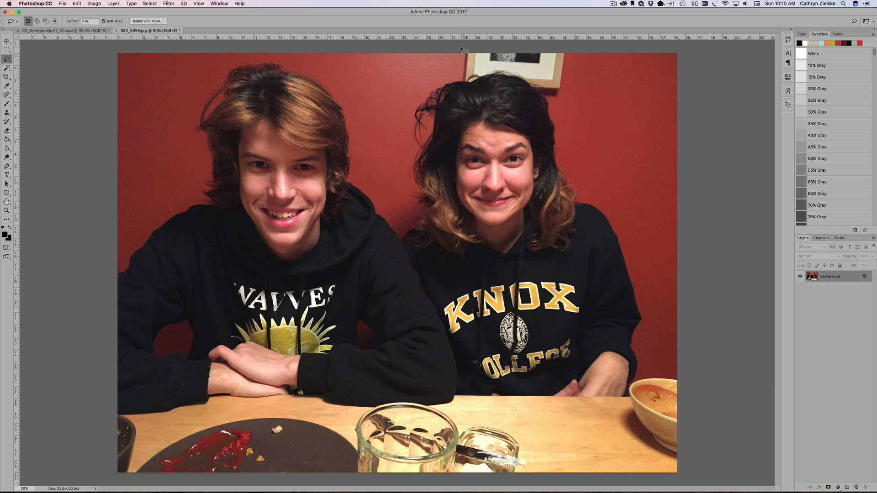
mouse_move(462, 53)
left_mouse_down()
mouse_move(463, 82)
mouse_move(507, 74)
mouse_move(543, 95)
mouse_move(561, 95)
mouse_move(584, 69)
mouse_move(482, 48)
mouse_move(461, 53)
left_mouse_up()
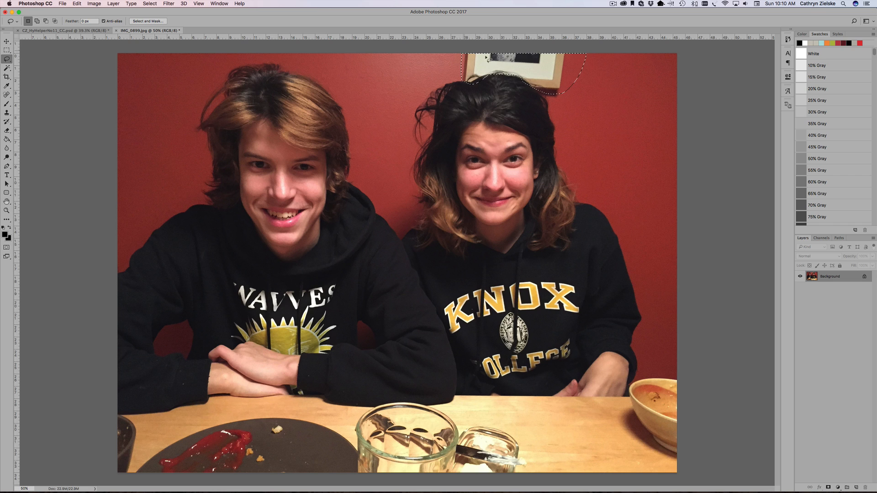
left_click(77, 3)
left_click(71, 112)
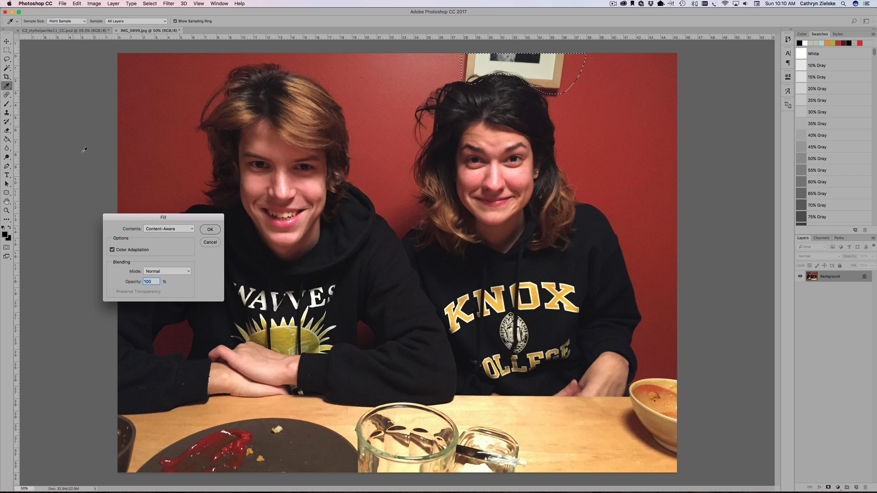
left_click(210, 230)
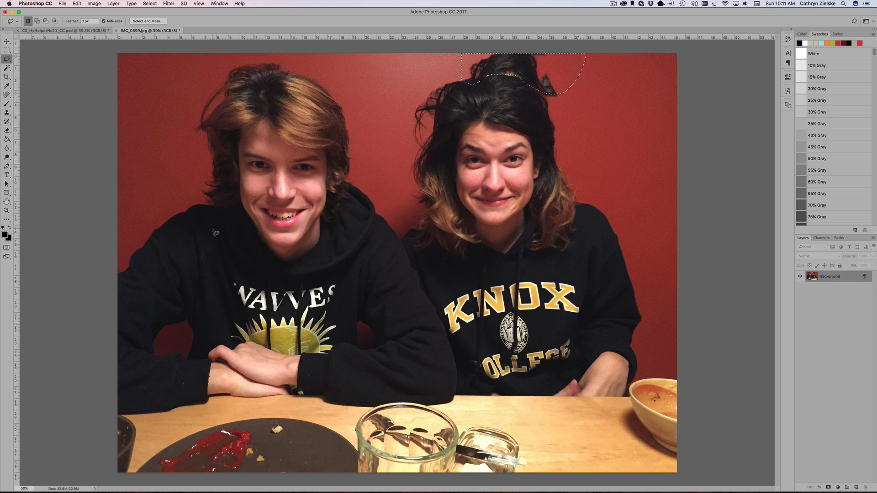
key("super+z")
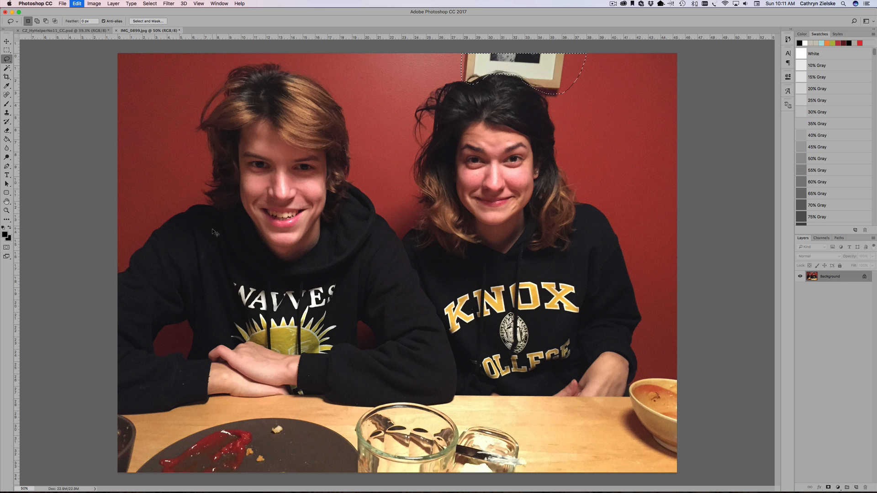
key("super+d")
Step: Choose the Pen tool at the hair in front of the picture frame, add a new empty path, and return to the Move tool
left_click_drag(455, 60, 502, 101)
left_click_drag(504, 112, 376, 198)
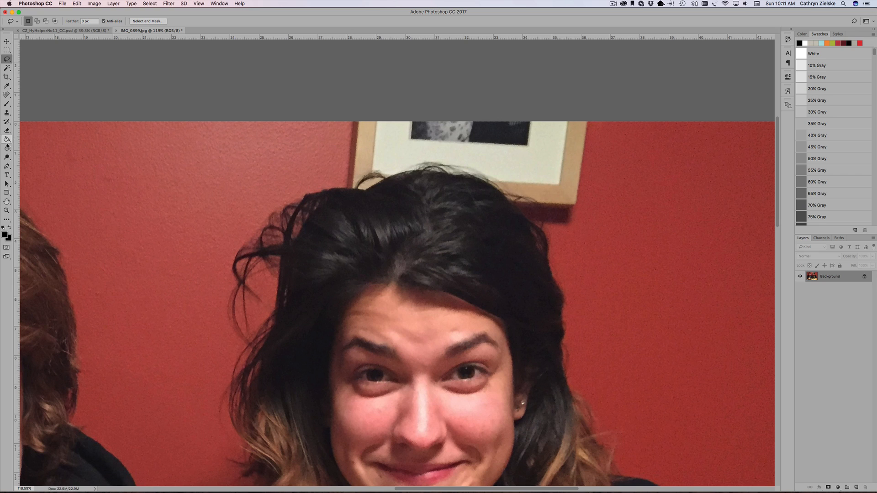
left_click_drag(7, 166, 36, 172)
left_click(842, 238)
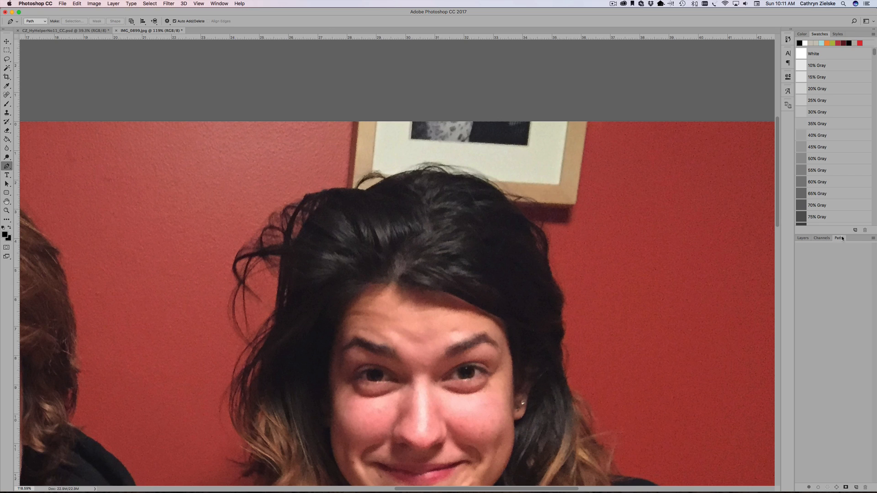
left_click(855, 488)
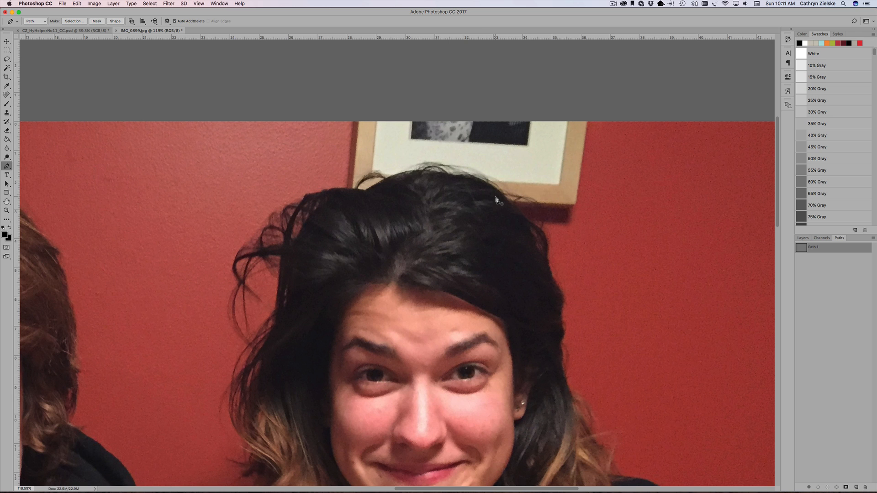
key("super+0")
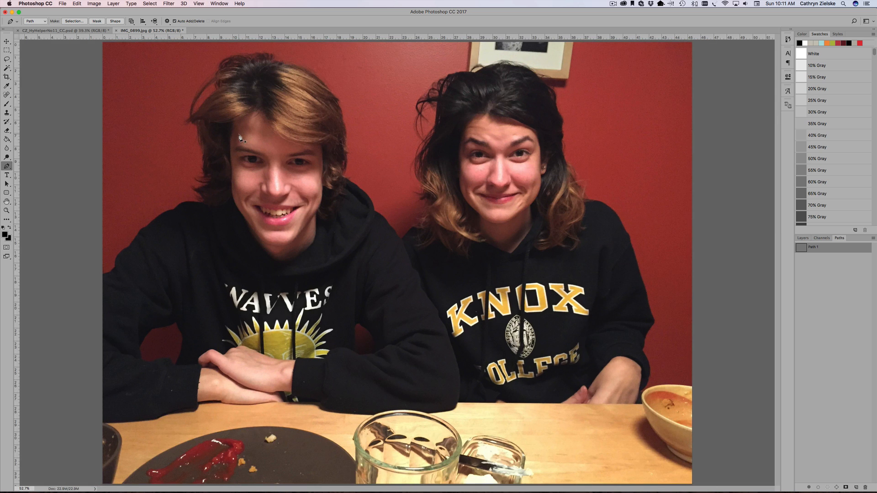
left_click(7, 41)
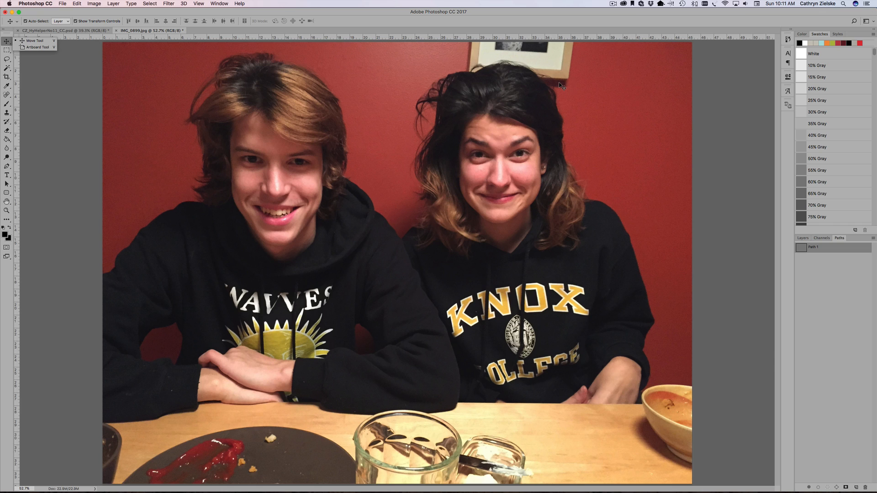
Step: Return to the scrapbook page template document and show its 6 x 4 Photo layer with the clipped photo again
left_click(74, 31)
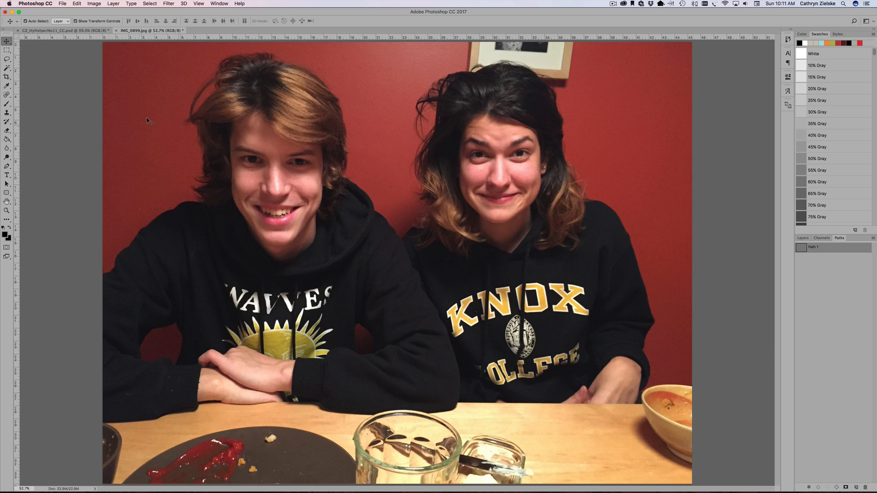
left_click(56, 30)
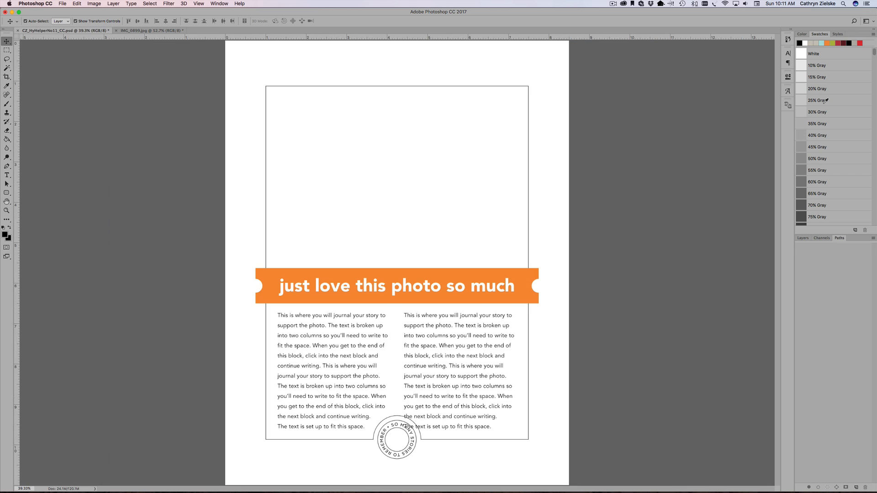
left_click(802, 238)
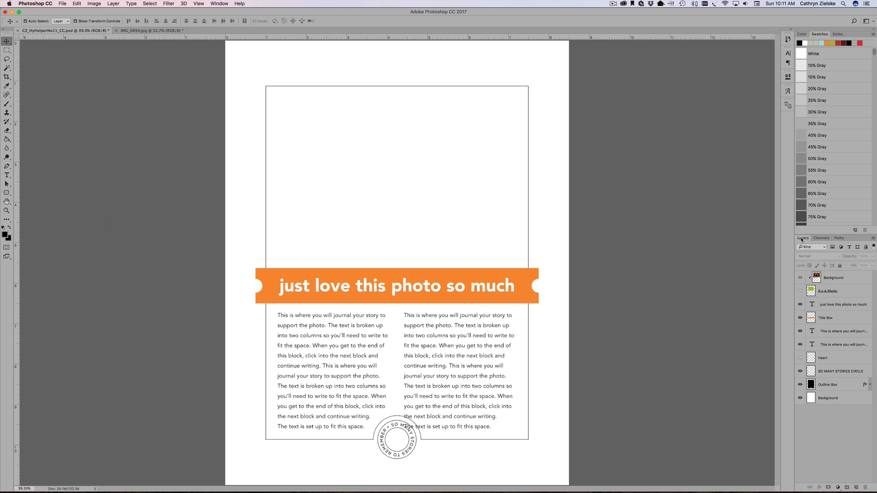
left_click(800, 291)
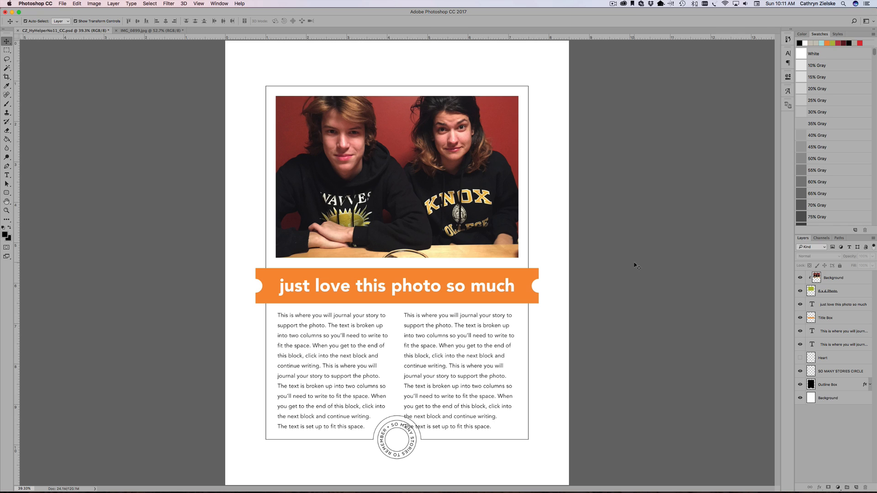